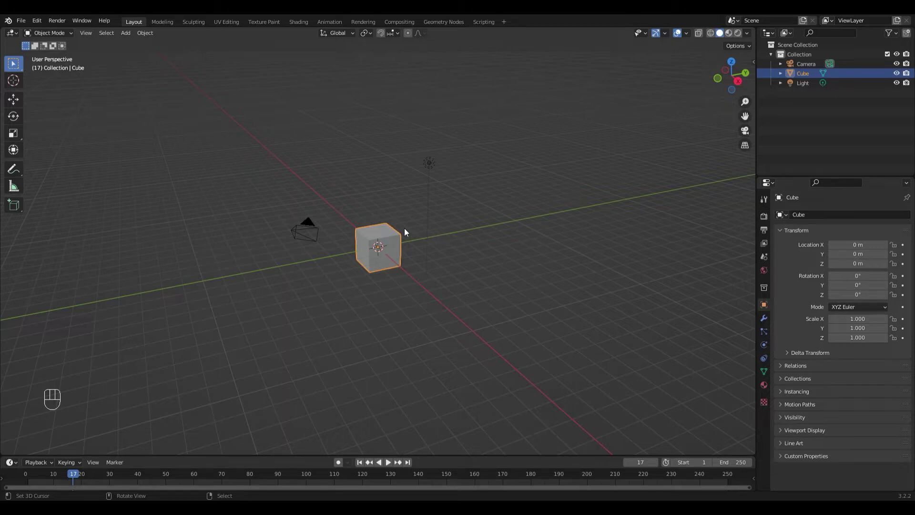
Delete the default camera, cube and light, then bring up the Add menu.
scroll(404, 231, "down", 1)
scroll(404, 234, "up", 2)
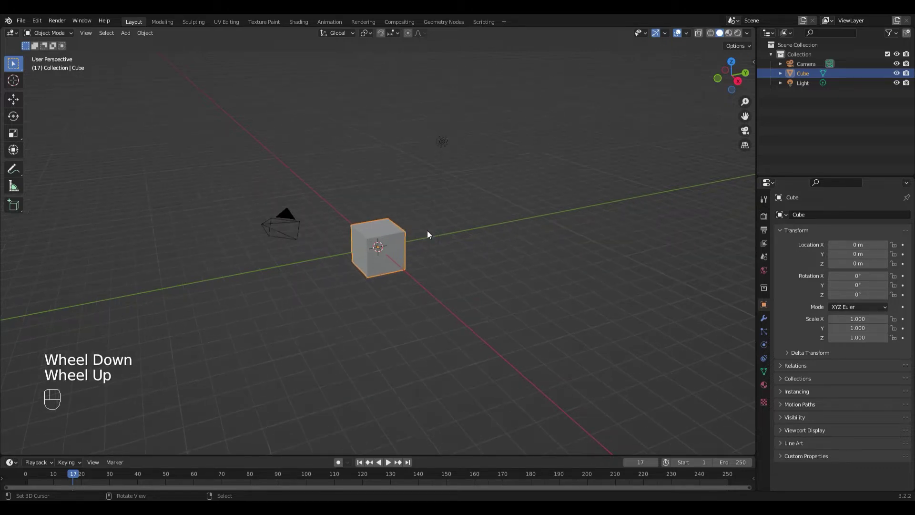
key("a")
key("Delete")
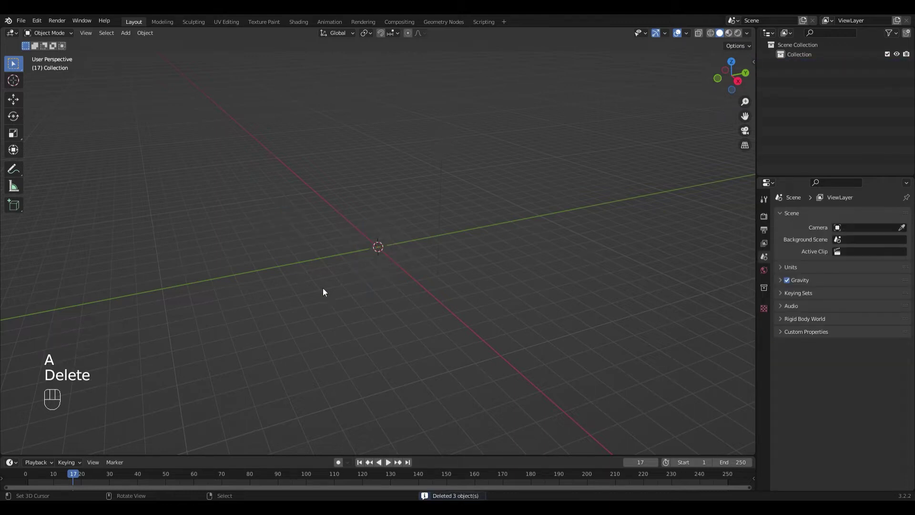
scroll(397, 229, "up", 1)
key("shift+a")
Add a cube and, in Edit Mode, stretch it along Y into a long box.
mouse_move(375, 258)
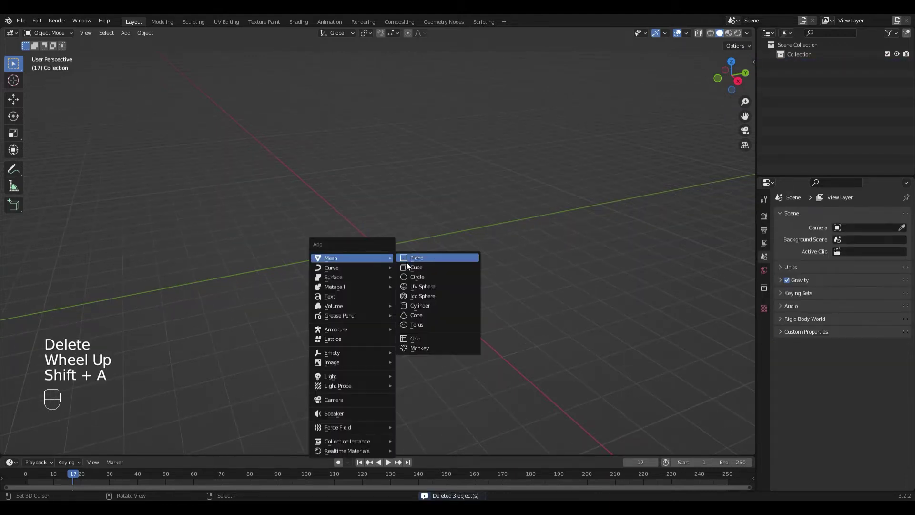
left_click(408, 267)
scroll(405, 259, "down", 4)
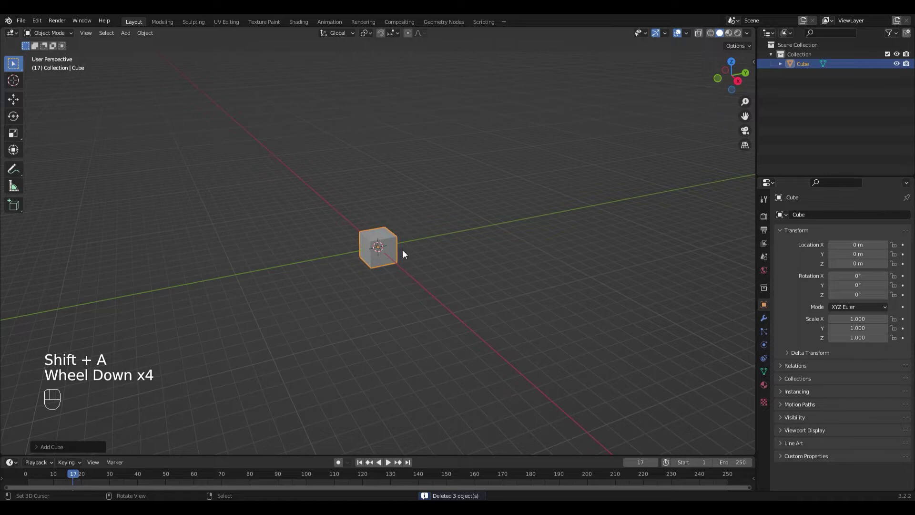
key("Tab")
scroll(389, 235, "up", 4)
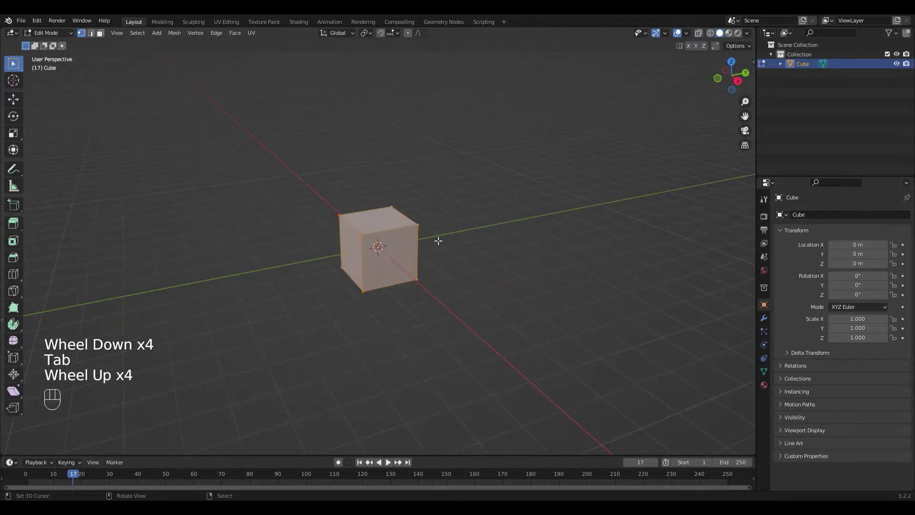
scroll(438, 241, "down", 1)
key("s")
key("y")
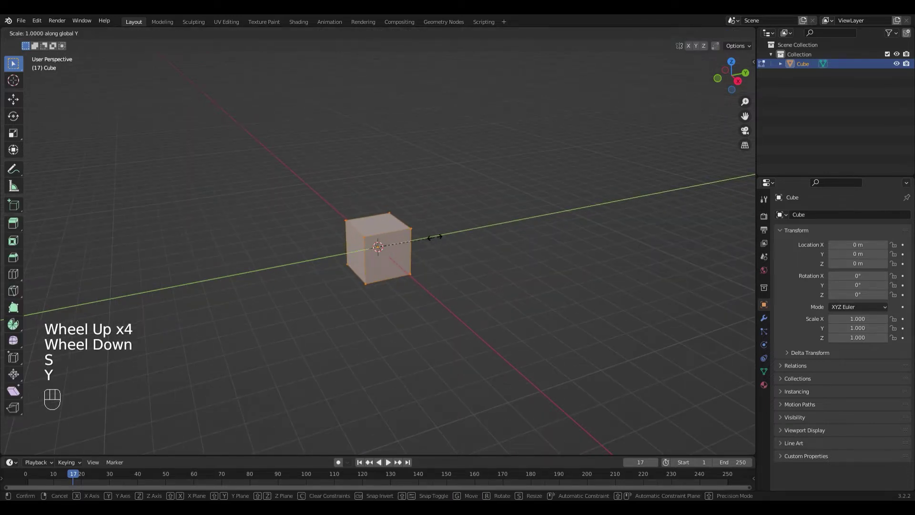
left_click(564, 232)
scroll(547, 238, "down", 1)
middle_click_drag(539, 243, 477, 236)
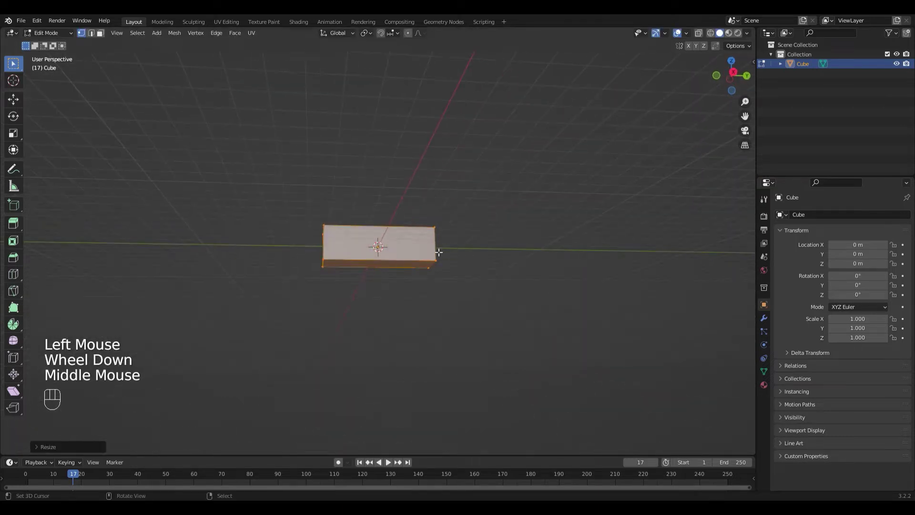
scroll(429, 253, "up", 2)
middle_click_drag(409, 259, 396, 269)
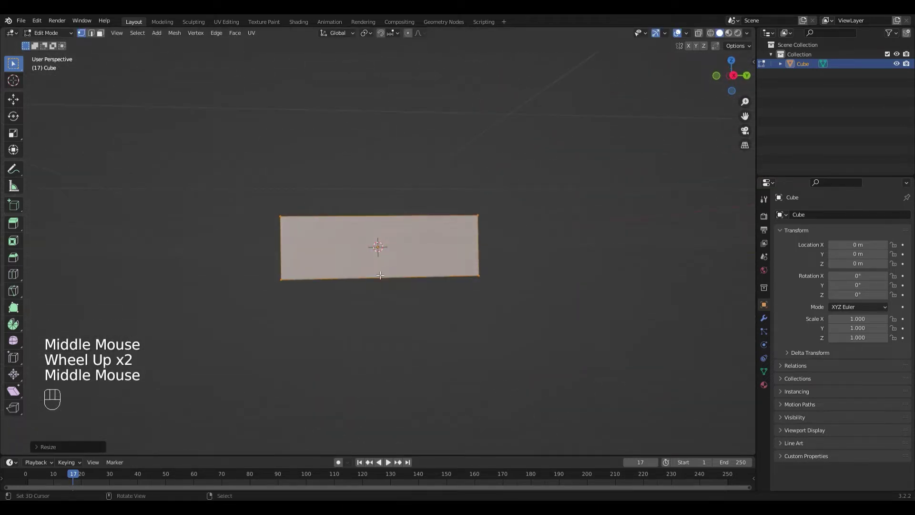
Cut a single edge loop across the middle of the long box.
key("ctrl+r")
left_click(380, 277)
key("Escape")
scroll(433, 296, "up", 1)
middle_click_drag(434, 295, 352, 282)
scroll(410, 272, "down", 1)
Select the box's two front faces and inset them.
right_click(411, 272)
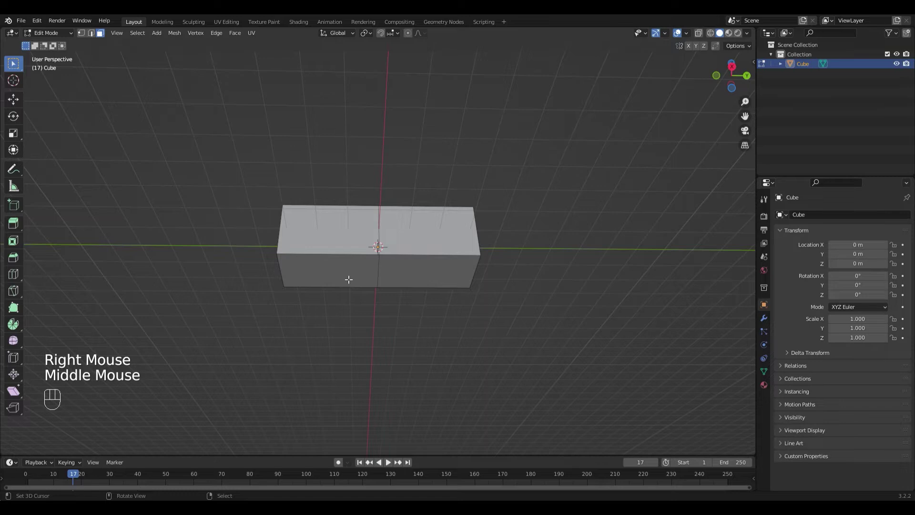
right_click(344, 275)
right_click(412, 276, "shift")
scroll(429, 280, "up", 1)
scroll(424, 291, "down", 2)
scroll(425, 293, "up", 2)
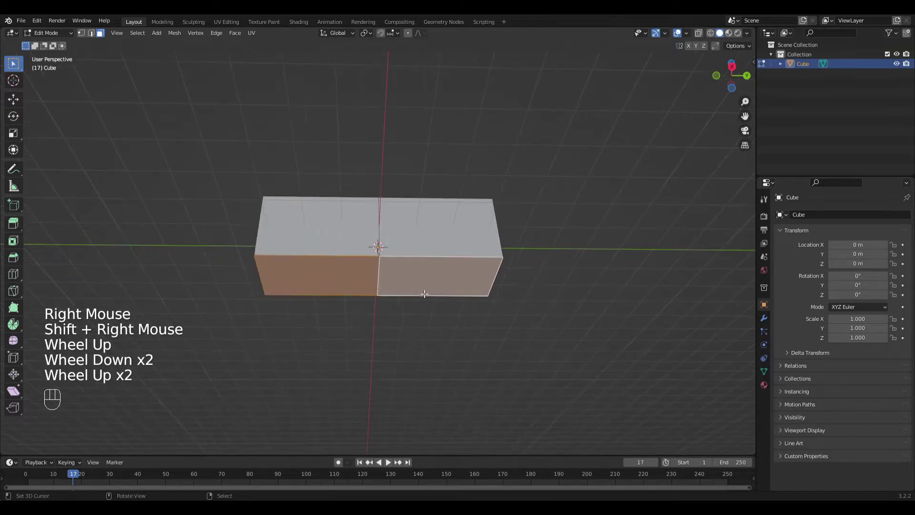
key("i")
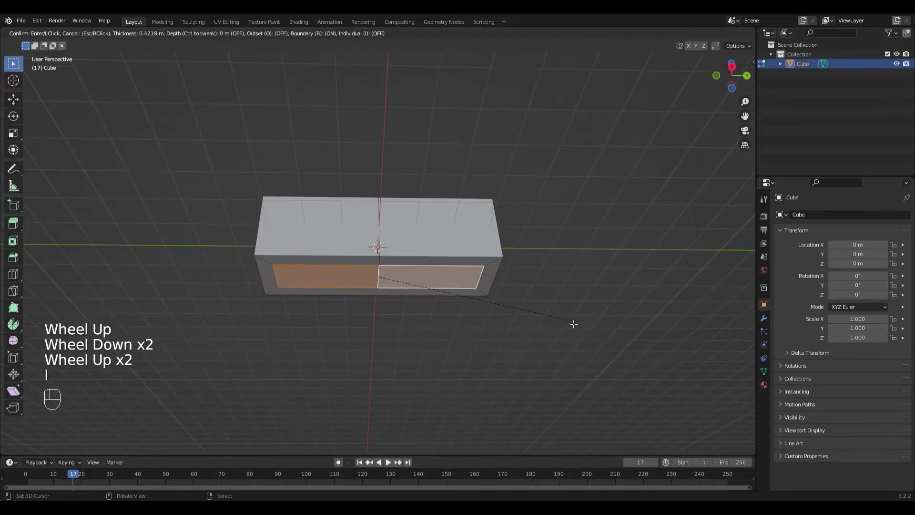
left_click(569, 323)
Narrow the inset faces along Y and round them with LoopTools Circle.
key("s")
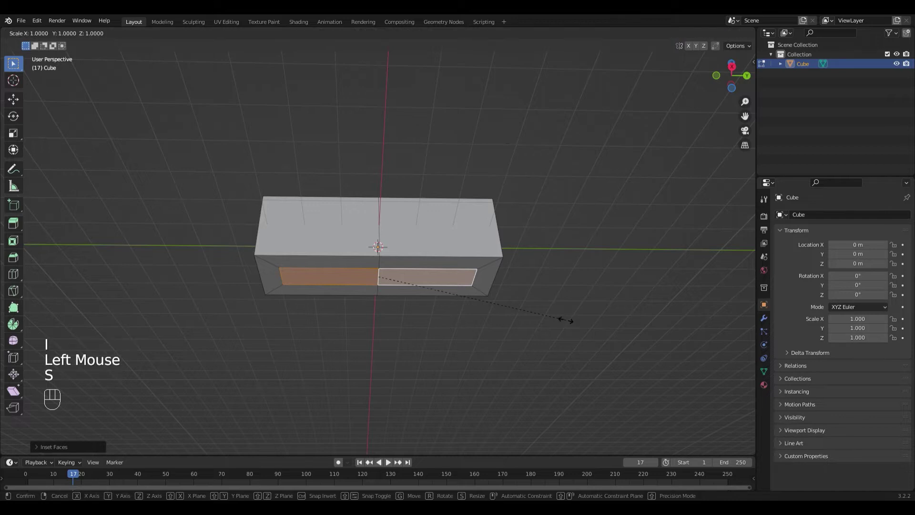
key("y")
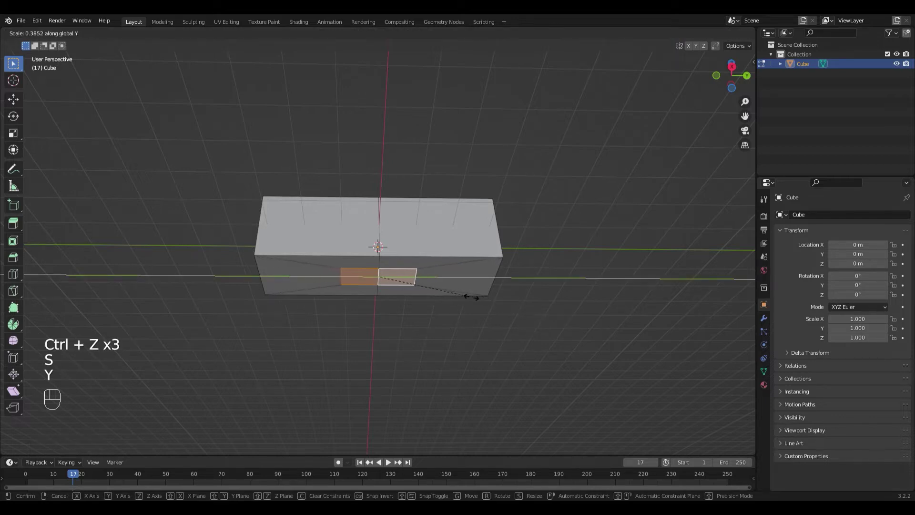
left_click(466, 297)
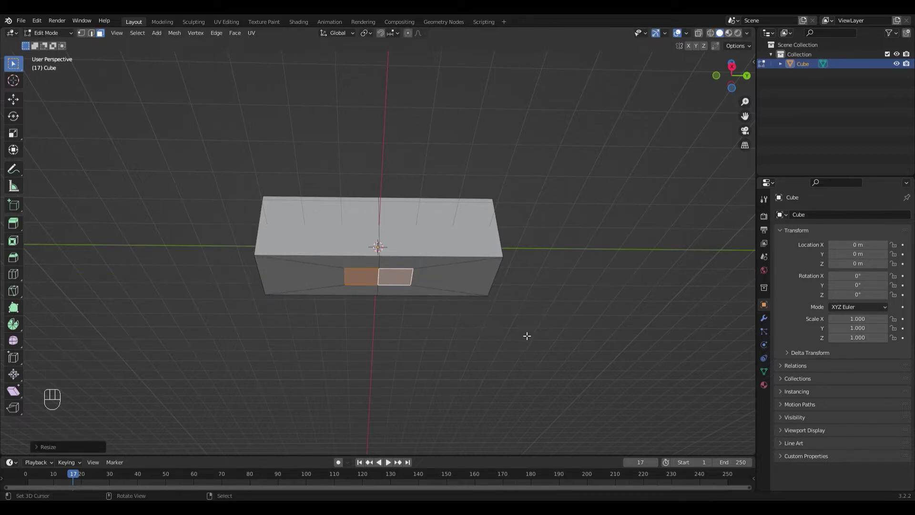
key("w")
mouse_move(457, 286)
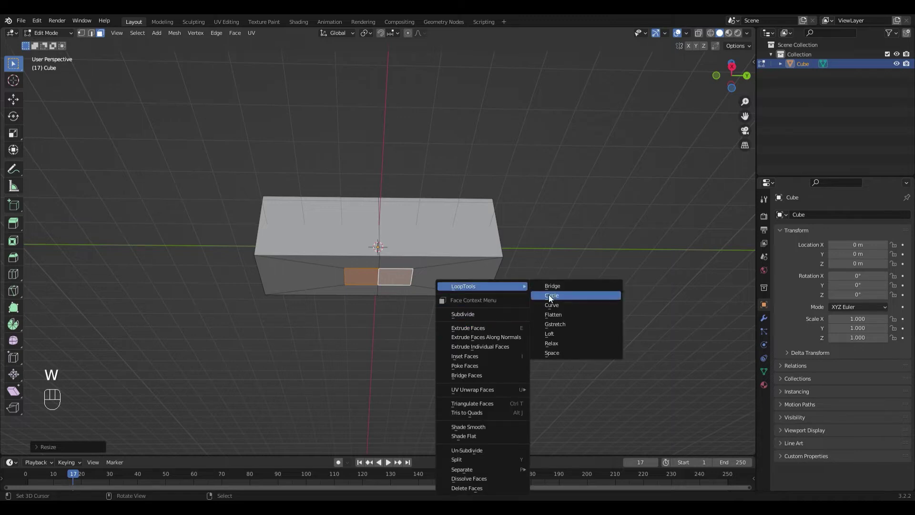
left_click(550, 295)
scroll(495, 300, "down", 2)
Extrude the rounded faces downward into a long handle.
key("e")
key("Escape")
scroll(445, 333, "up", 2)
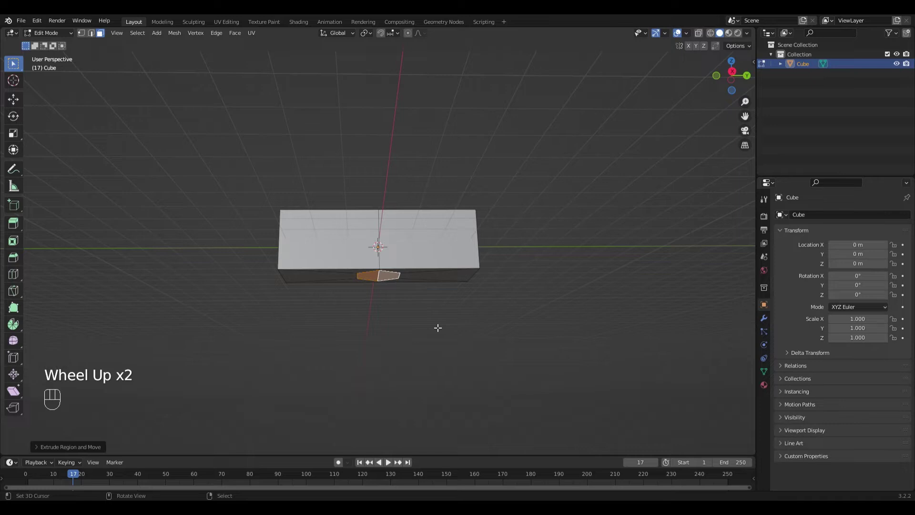
key("e")
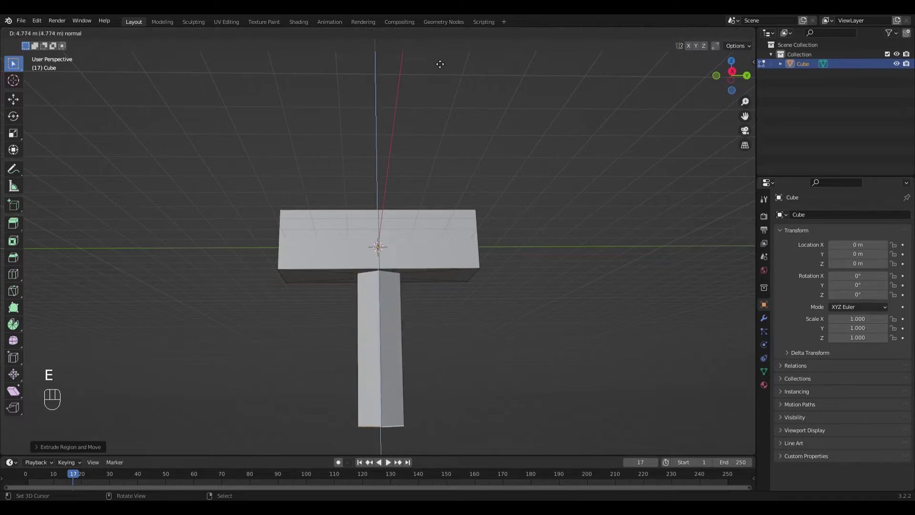
left_click(438, 62)
scroll(429, 57, "down", 3)
middle_click_drag(429, 58, 427, 131)
scroll(427, 170, "up", 2)
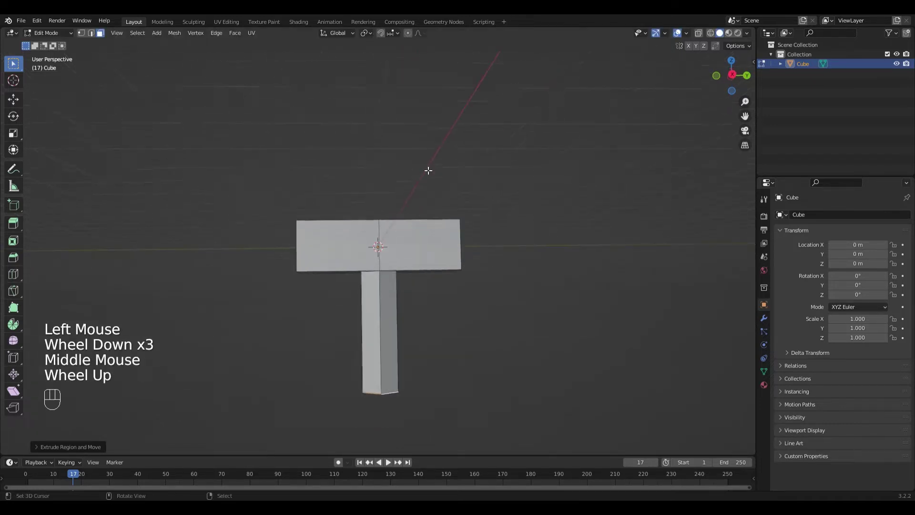
In edge select mode, select the guard's outer end edges on both sides.
right_click(428, 170)
key("2")
scroll(428, 170, "down", 1)
middle_click_drag(428, 170, 466, 296)
scroll(466, 296, "up", 1)
right_click(464, 218, "shift")
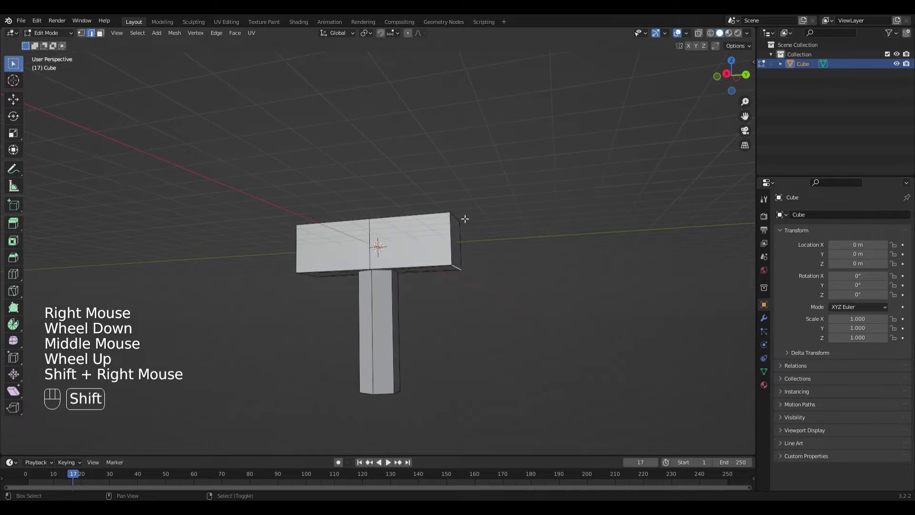
right_click(464, 219, "shift")
middle_click_drag(465, 218, 537, 247)
right_click(343, 277, "shift")
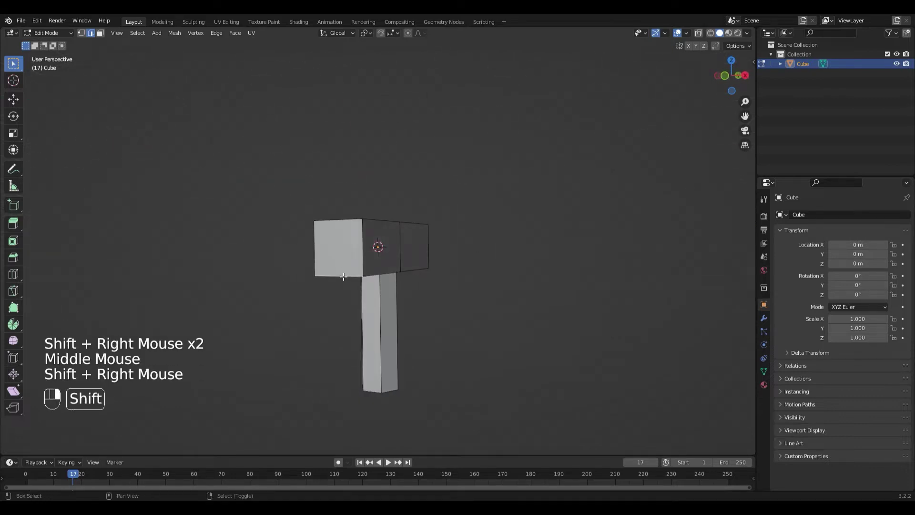
right_click(343, 224, "shift")
scroll(464, 257, "down", 1)
mouse_move(464, 257)
middle_mouse_down()
mouse_move(478, 265)
mouse_move(459, 258)
middle_mouse_up()
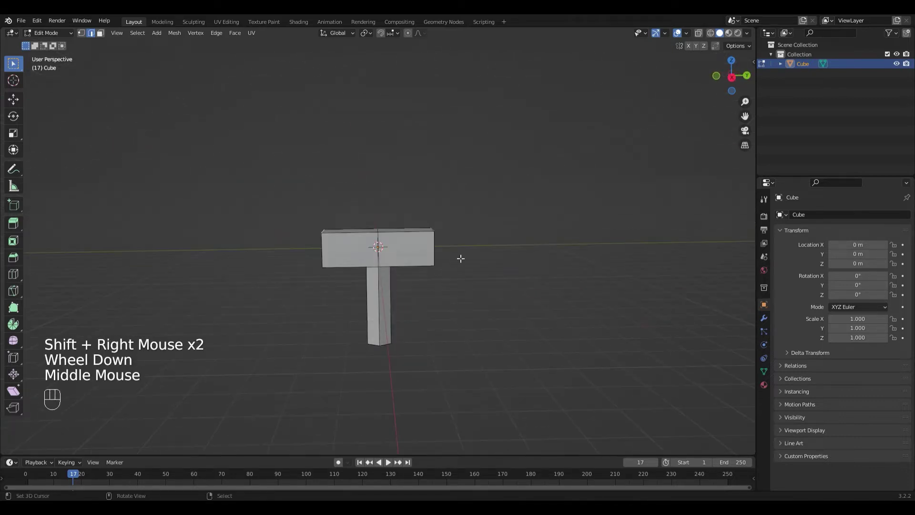
scroll(477, 277, "up", 2)
scroll(477, 277, "down", 1)
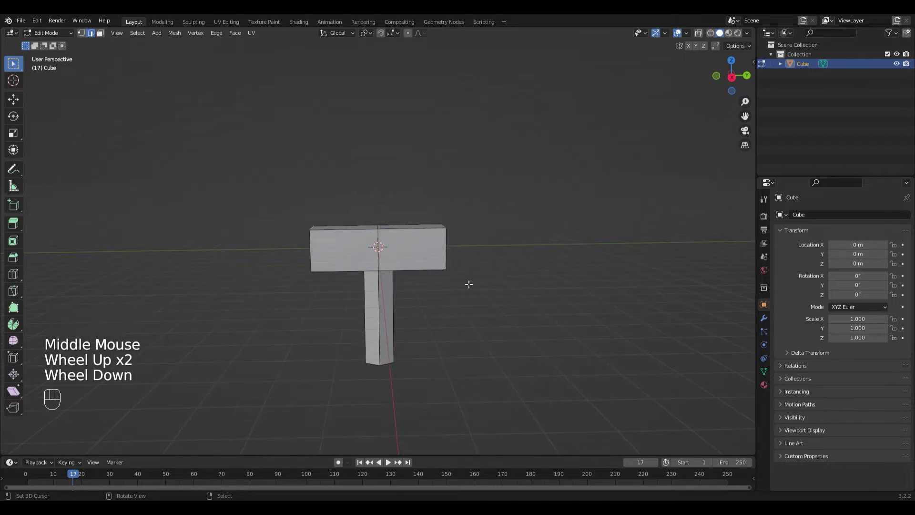
Raise the selected guard edges along Z to bend the guard into a V.
key("g")
key("z")
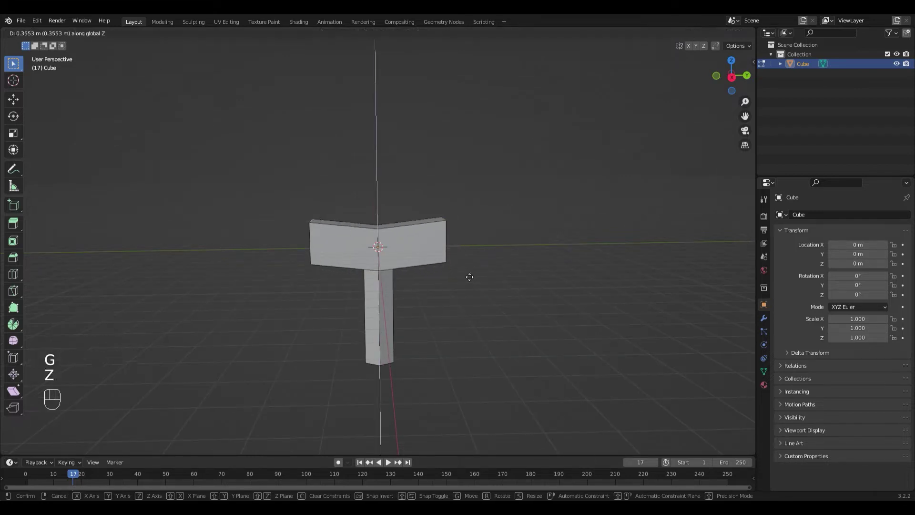
left_click(467, 274)
scroll(467, 273, "up", 1)
middle_click_drag(467, 274, 517, 238)
Select the guard's two top faces and inset them.
right_click(354, 224, "shift")
right_click(403, 230, "shift")
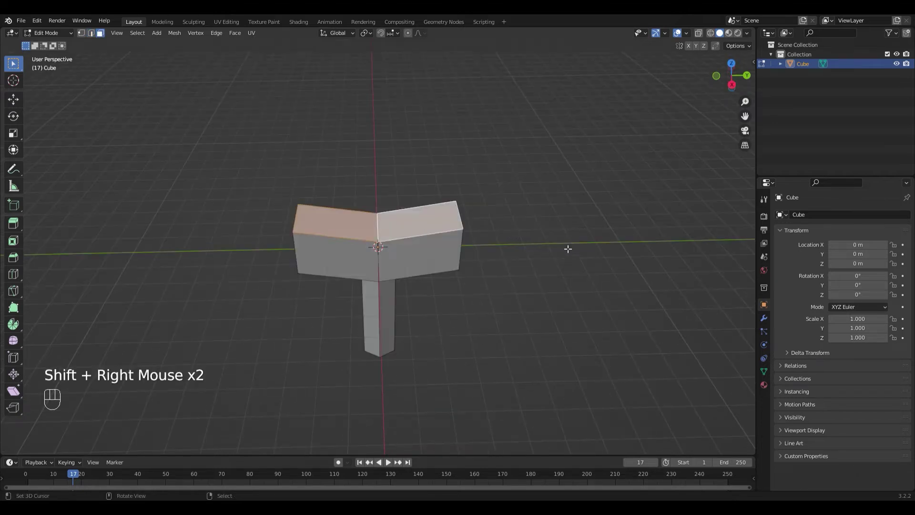
key("i")
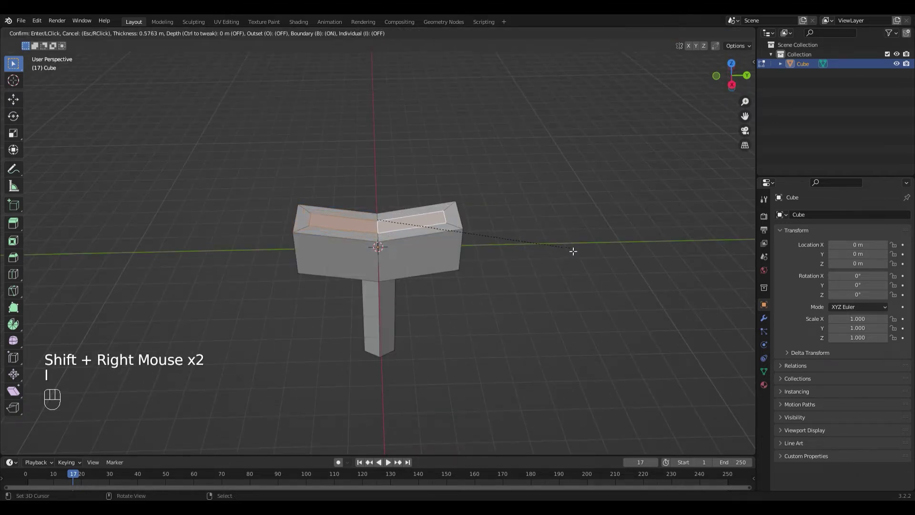
left_click(567, 249)
scroll(476, 232, "down", 2)
middle_click_drag(477, 231, 474, 229)
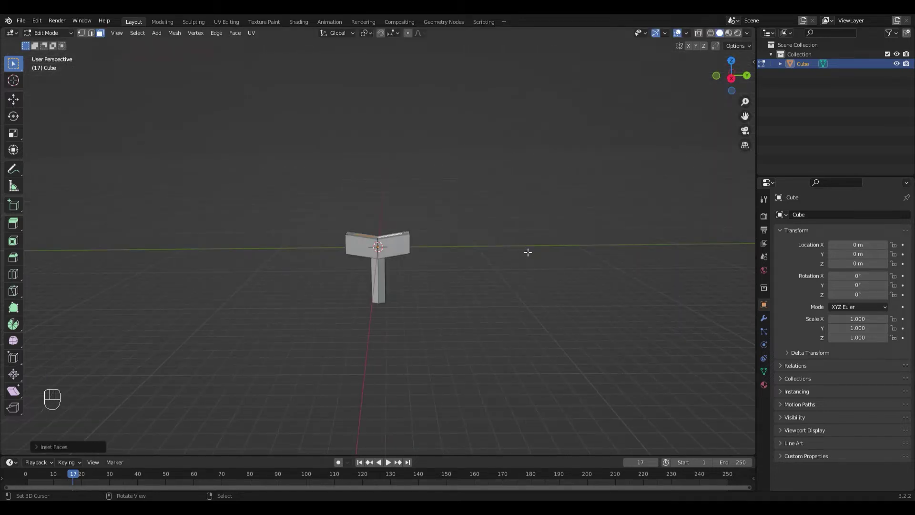
Extrude the inset faces about 6 m upward into the blade.
key("e")
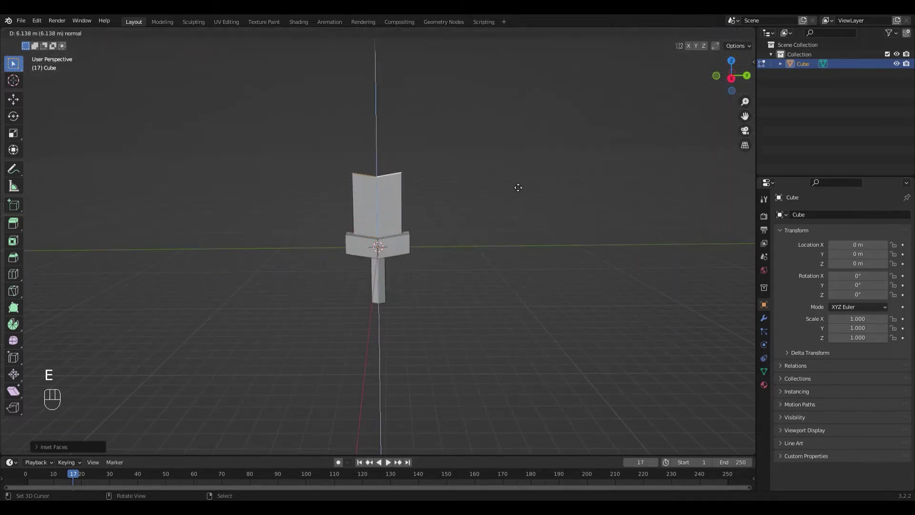
left_click(520, 123)
scroll(472, 94, "up", 2)
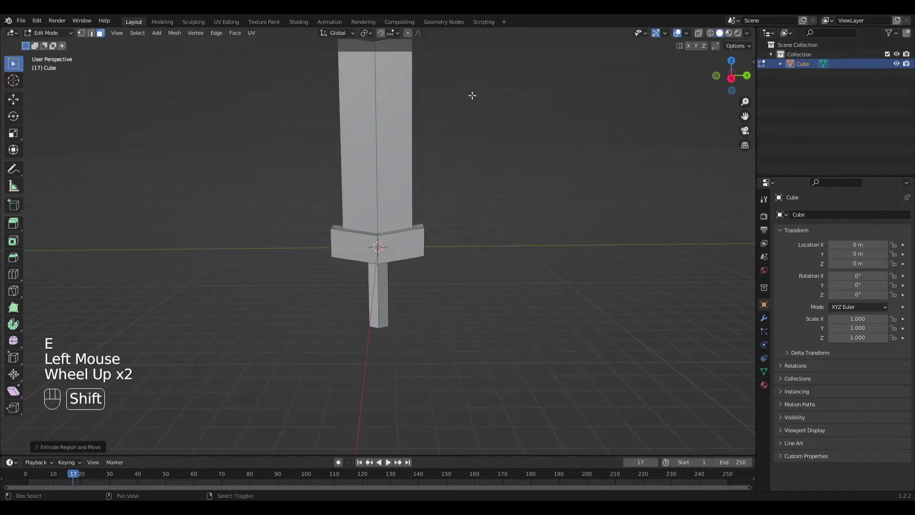
middle_click_drag(472, 94, 486, 255, "shift")
scroll(502, 223, "up", 2)
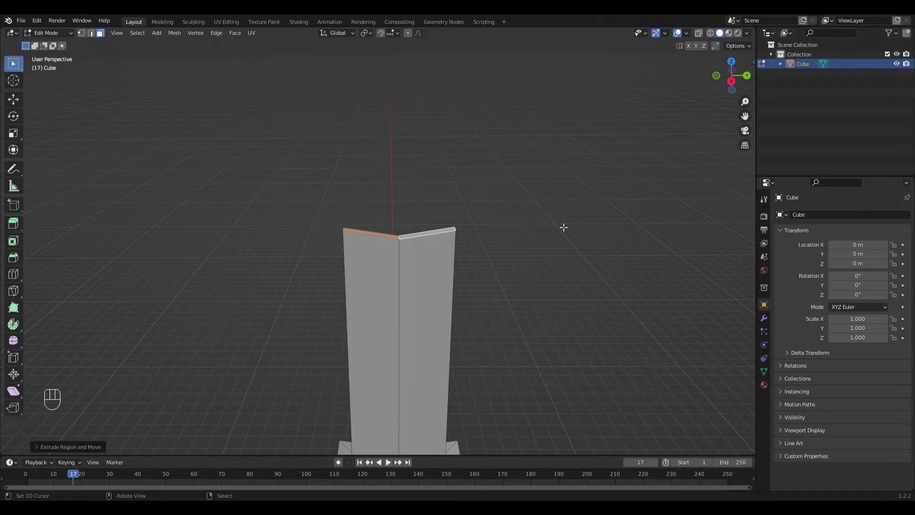
Flatten the blade's top edges level by scaling them to 0 along Z.
key("s")
key("z")
key("0")
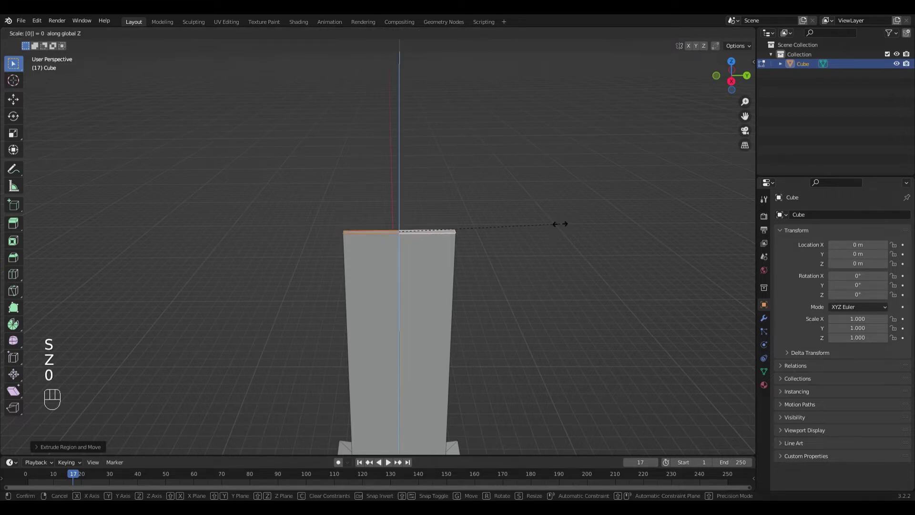
key("Return")
scroll(563, 227, "down", 2)
scroll(506, 262, "up", 1)
middle_click_drag(507, 261, 509, 235)
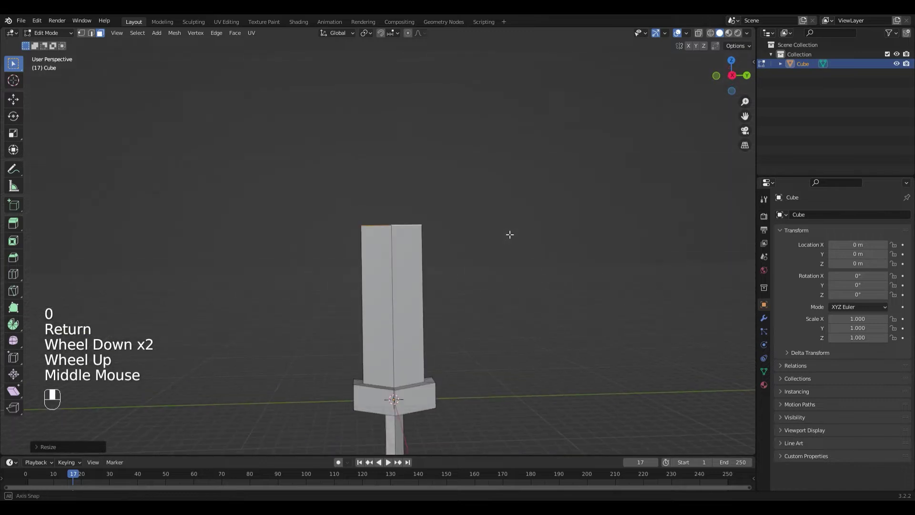
Extrude a new section up from the blade's top face and deselect.
key("e")
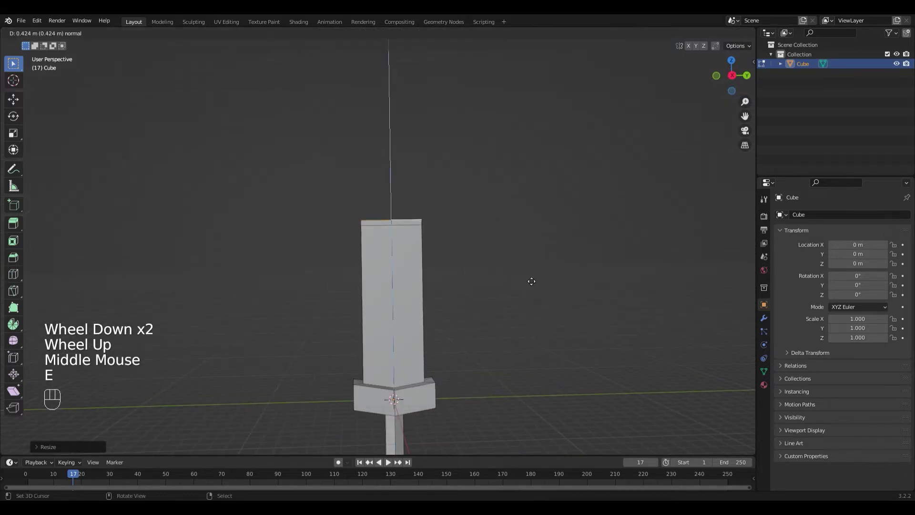
left_click(528, 250)
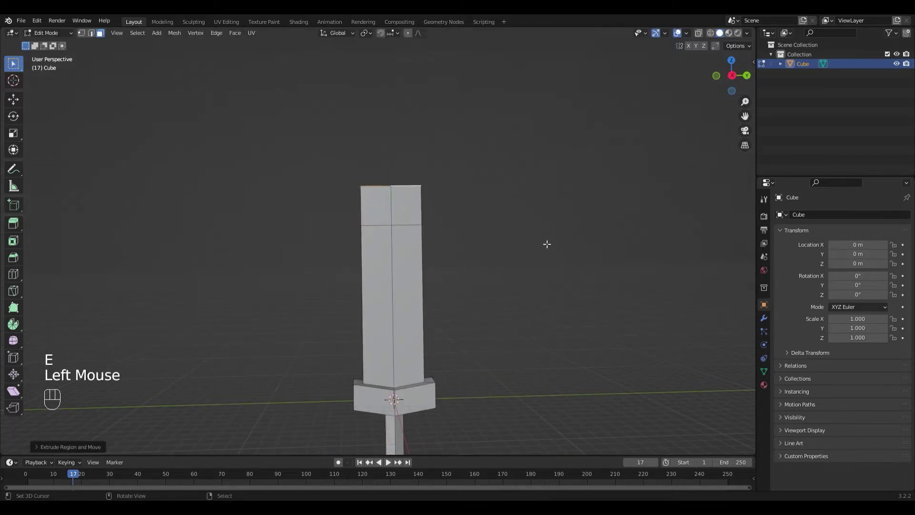
middle_click_drag(547, 244, 490, 256)
scroll(488, 255, "up", 1)
scroll(488, 256, "down", 2)
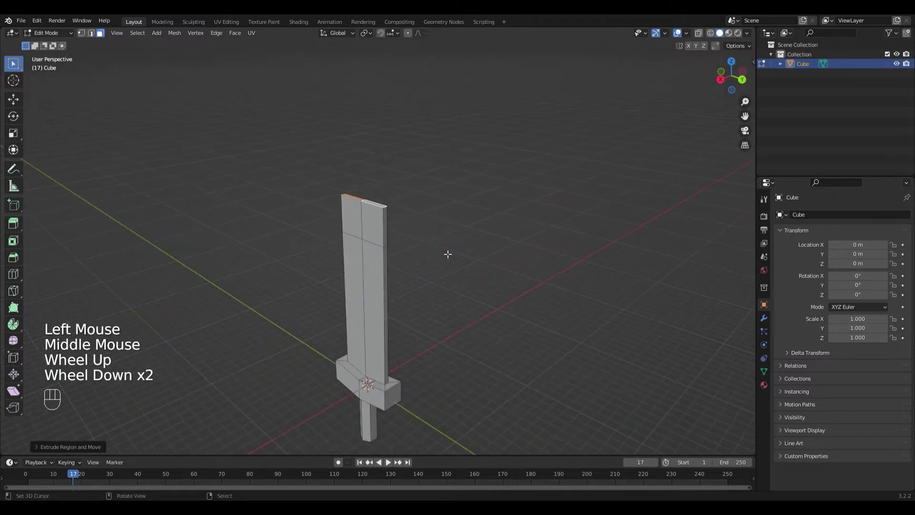
scroll(447, 253, "down", 1)
middle_click_drag(445, 252, 453, 221)
scroll(375, 248, "up", 2)
scroll(375, 248, "up", 1)
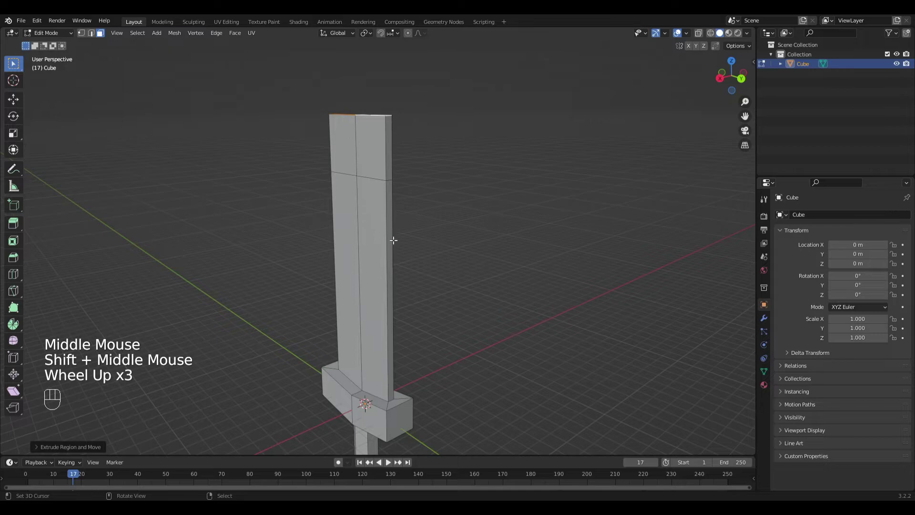
right_click(426, 217)
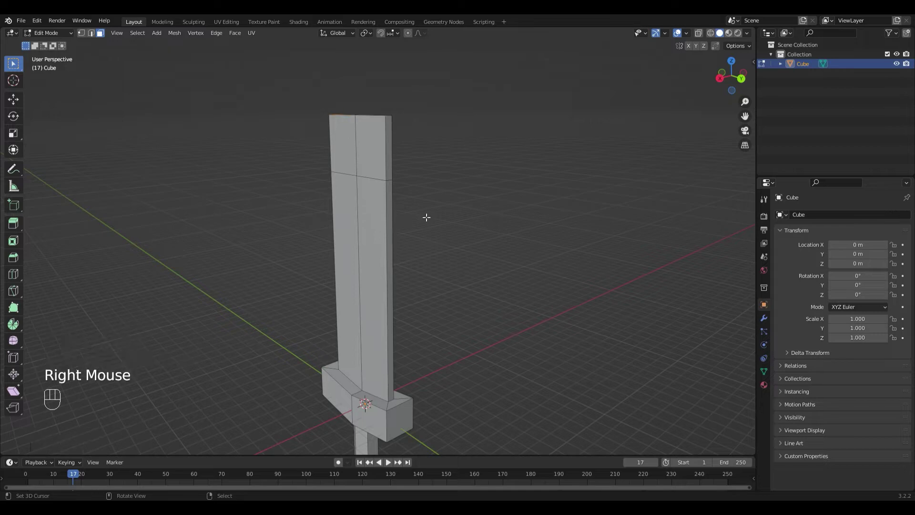
Select the blade's left and right side edges and scale them in along X.
right_click(393, 198, "shift")
right_click(393, 198, "shift")
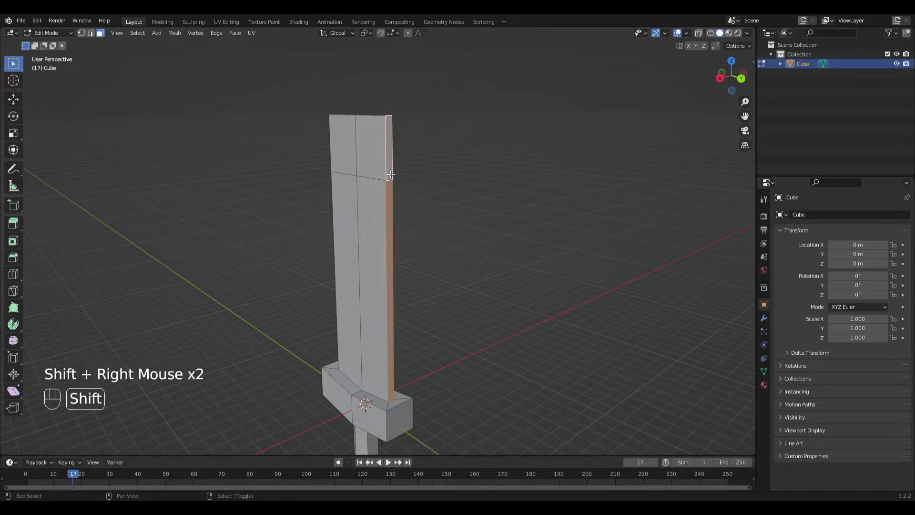
middle_click_drag(392, 198, 581, 219)
right_click(396, 183, "shift")
right_click(397, 184, "shift")
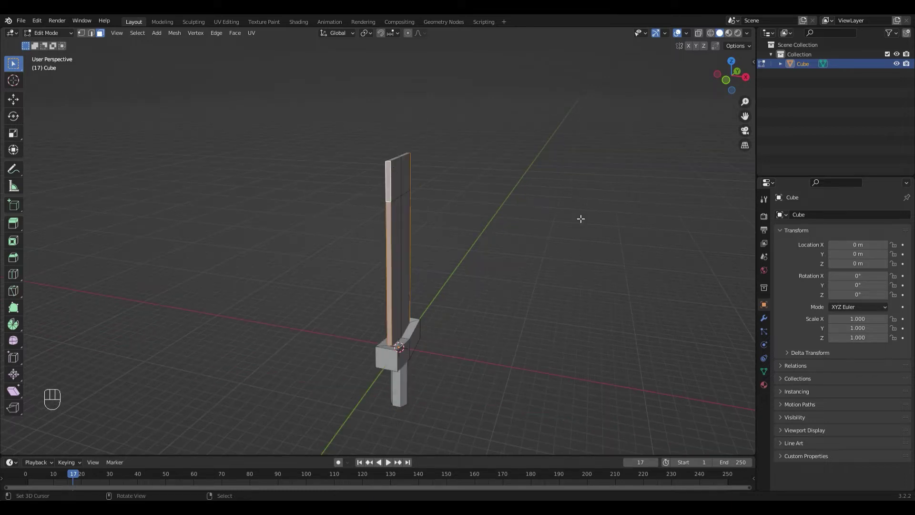
key("s")
key("x")
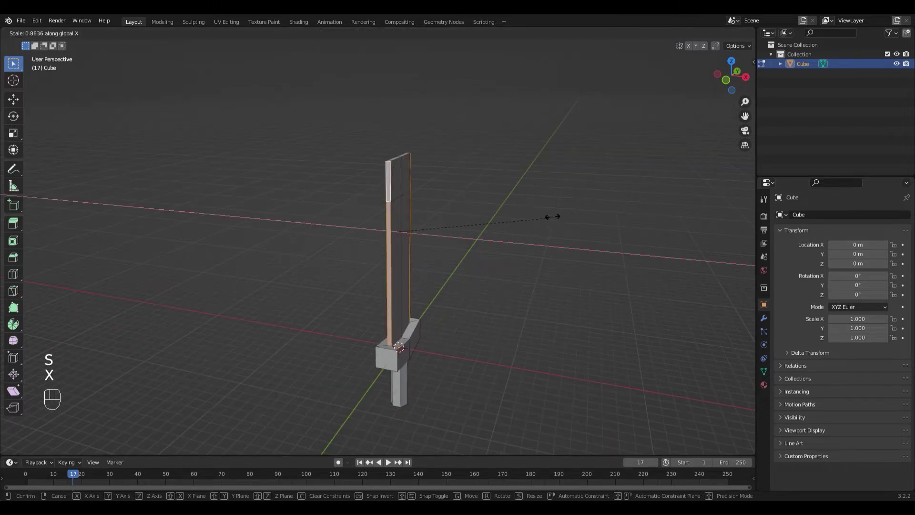
left_click(451, 201)
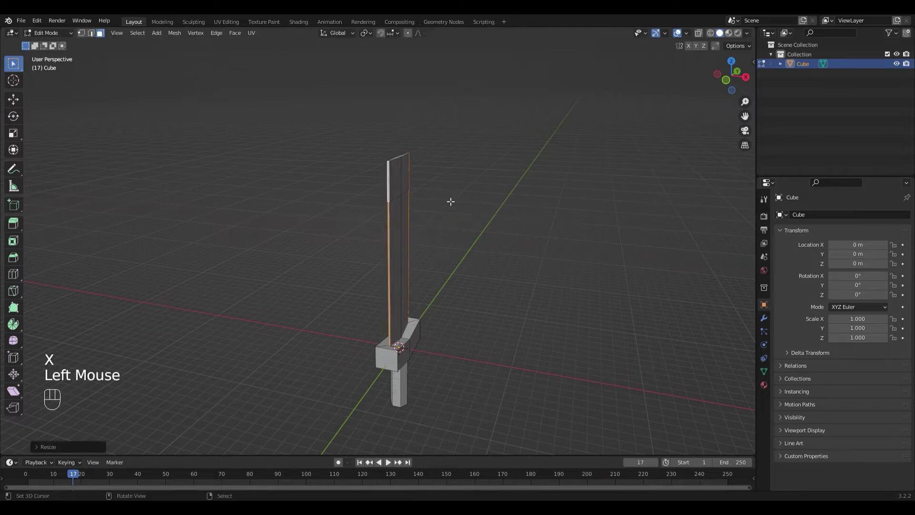
scroll(486, 241, "down", 1)
middle_click_drag(451, 202, 404, 121)
scroll(403, 122, "up", 3)
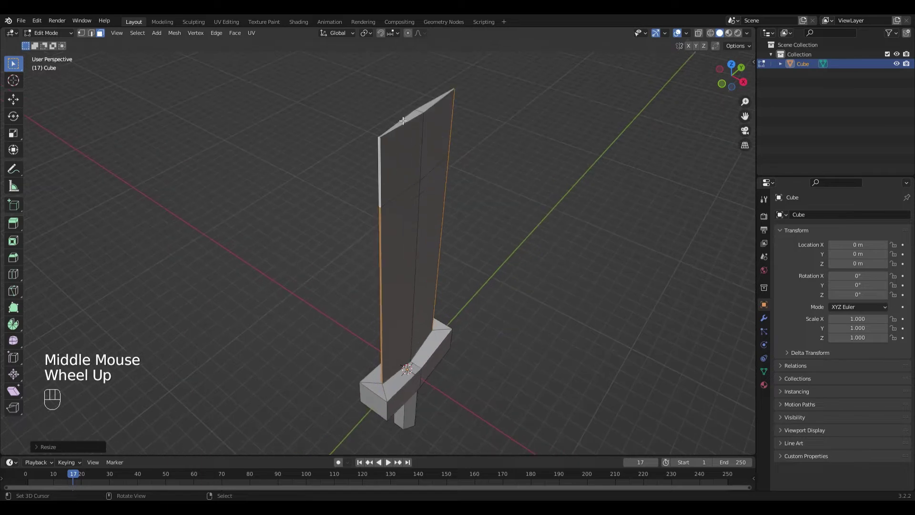
Select the blade's top edges and scale them along Y into a point.
right_click(417, 119, "shift")
right_click(532, 116)
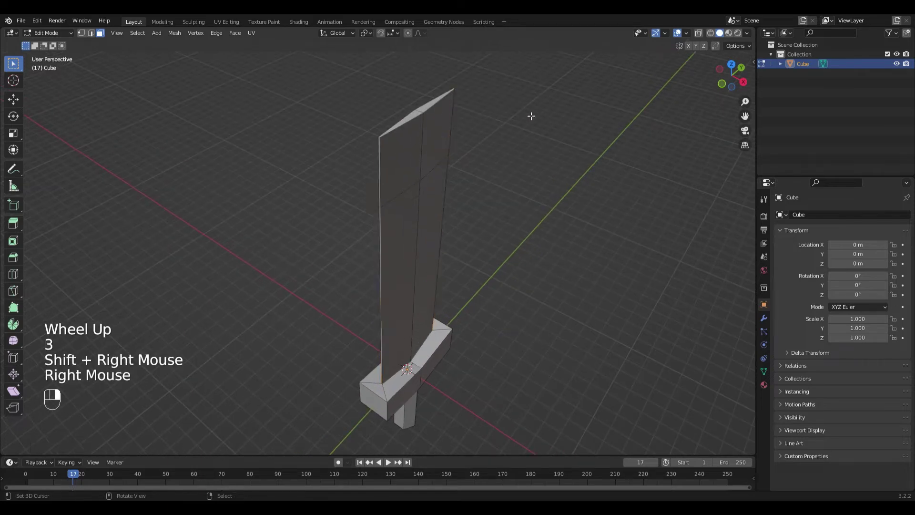
right_click(405, 123, "shift")
right_click(429, 112, "shift")
scroll(539, 163, "down", 1)
middle_click_drag(539, 164, 527, 177)
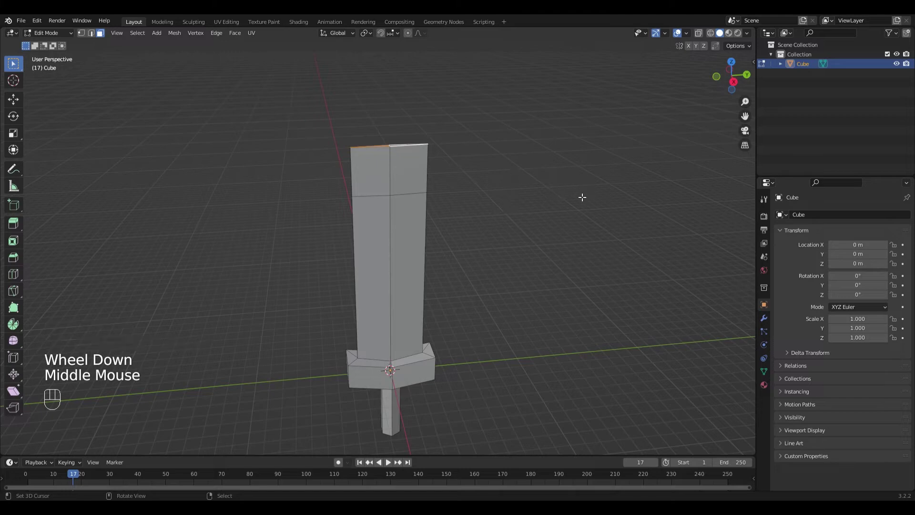
key("s")
key("y")
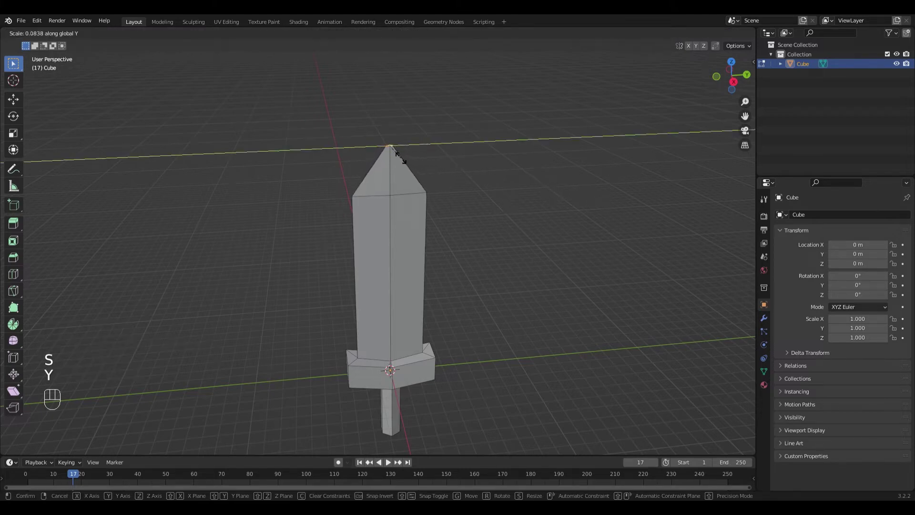
left_click(415, 161)
scroll(422, 173, "down", 2)
middle_click_drag(422, 174, 439, 169)
scroll(438, 169, "up", 3)
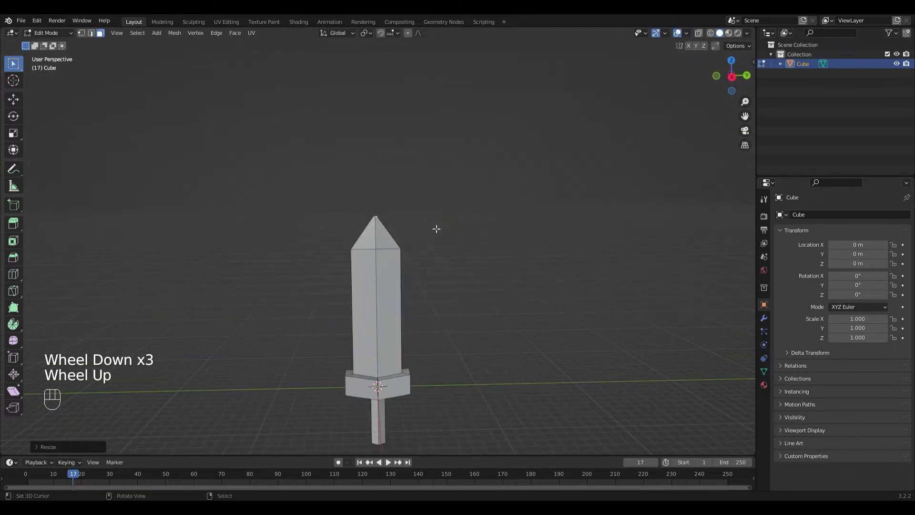
scroll(436, 229, "down", 1)
scroll(436, 228, "up", 1)
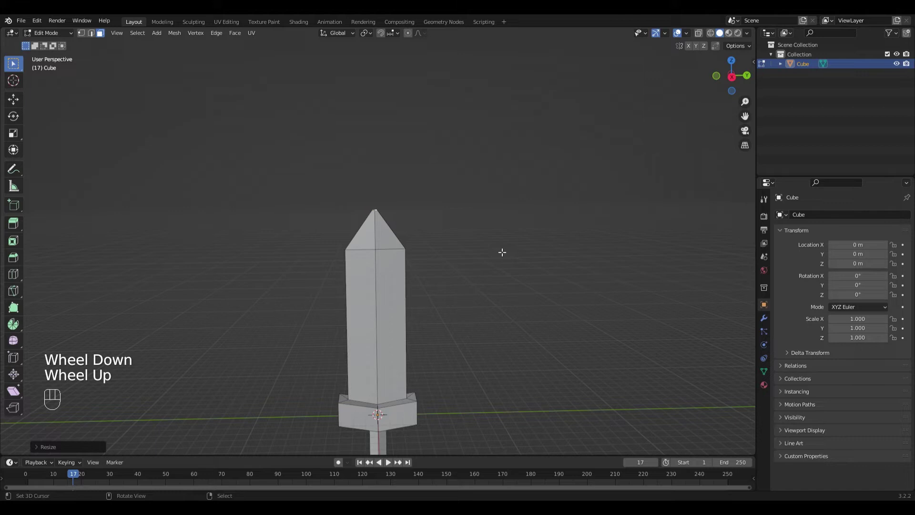
Switch to Wireframe shading and box-select the faces of the blade tip.
key("z")
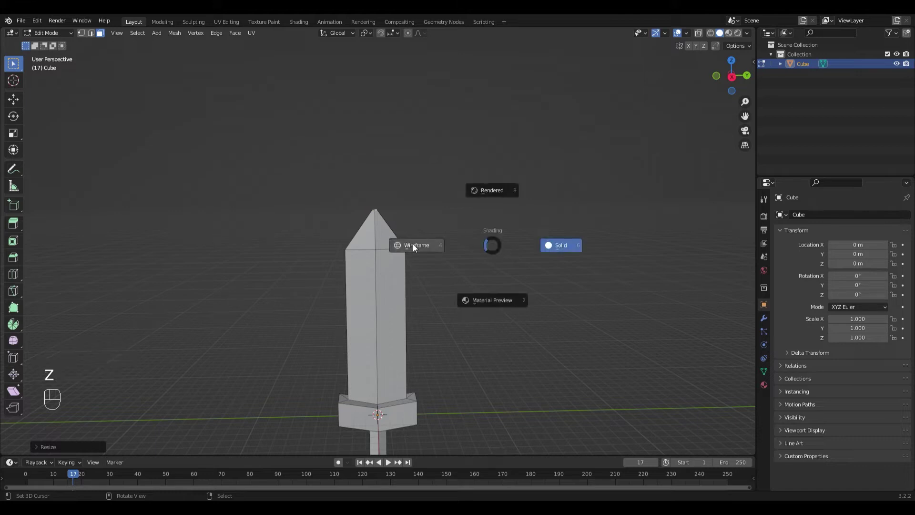
left_click(416, 247)
right_click(446, 236)
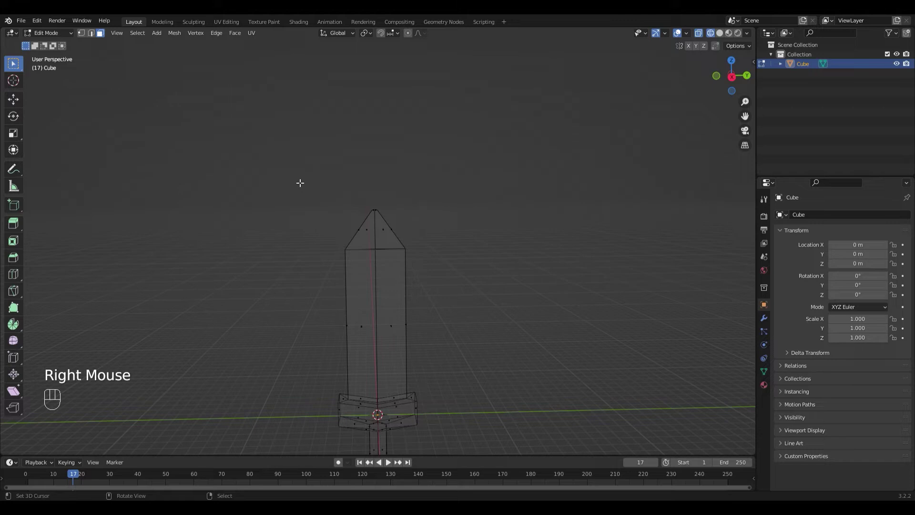
key("b")
left_click_drag(277, 178, 458, 261)
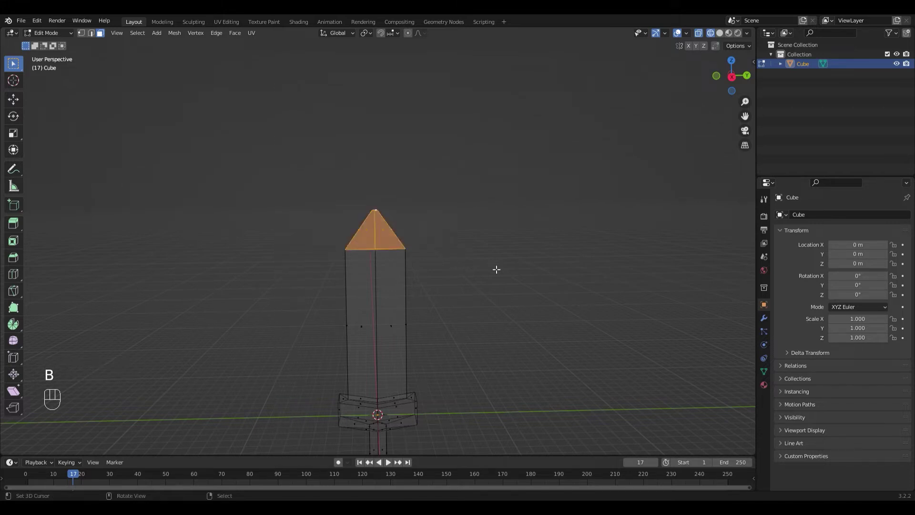
Move the tip faces up along Z, then return to Solid shading.
key("g")
key("z")
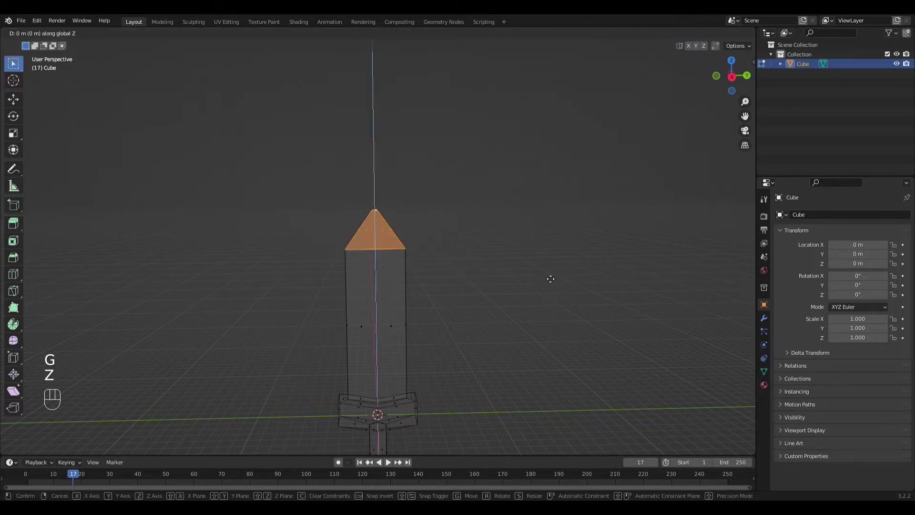
left_click(546, 225)
scroll(536, 220, "down", 2)
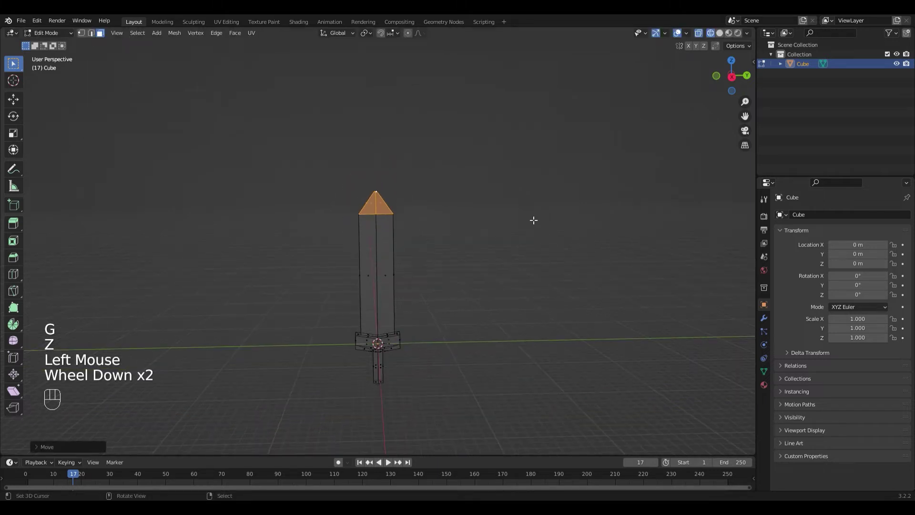
key("z")
scroll(496, 261, "up", 1)
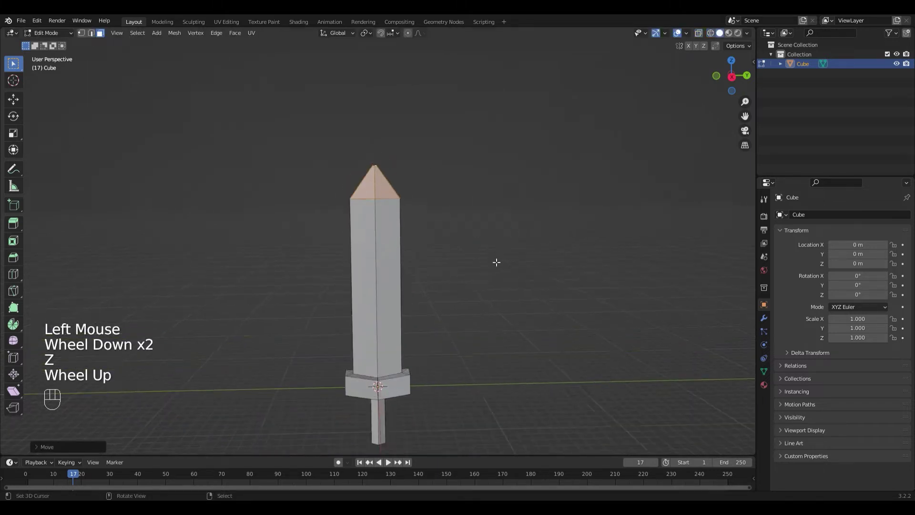
scroll(496, 262, "down", 1)
mouse_move(496, 262)
middle_mouse_down()
mouse_move(468, 257)
mouse_move(477, 246)
middle_mouse_up()
scroll(468, 256, "down", 2)
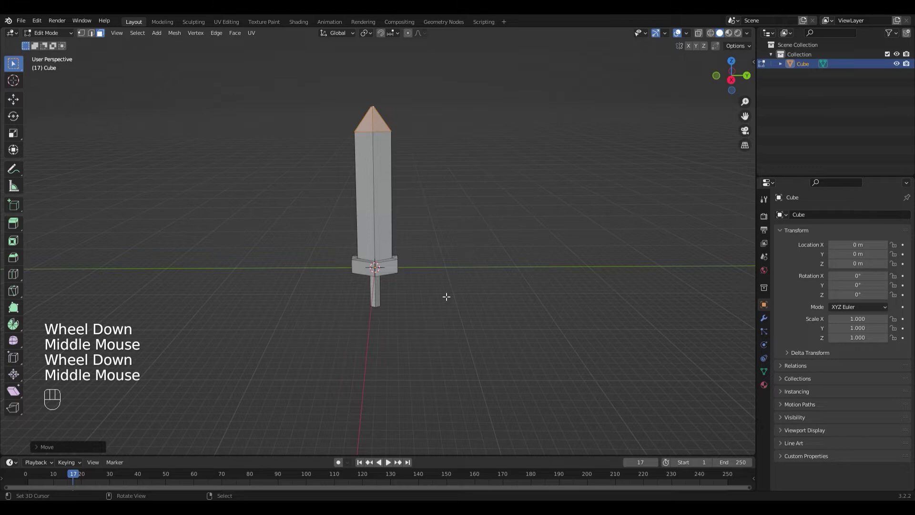
scroll(422, 308, "up", 2)
Select the two bottom faces of the handle.
scroll(422, 309, "up", 1)
middle_click_drag(421, 353, 425, 286)
scroll(413, 312, "up", 2)
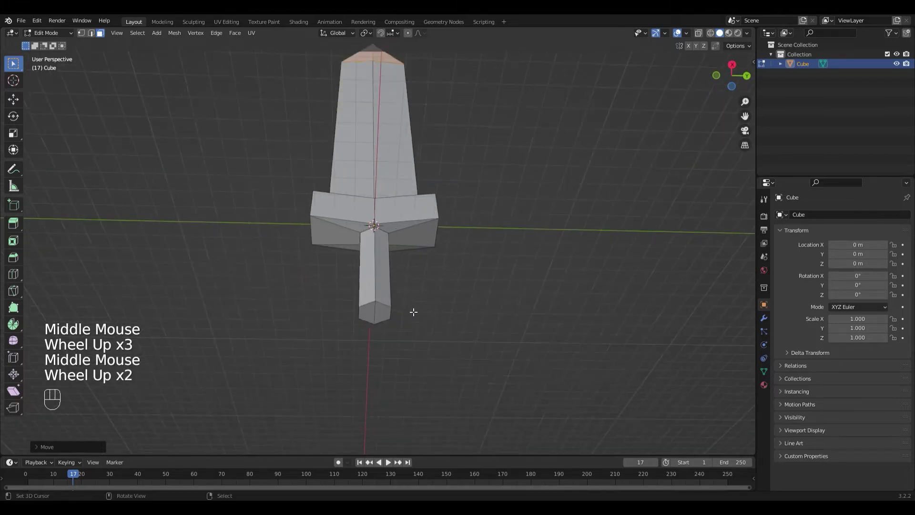
scroll(413, 311, "up", 2)
right_click(358, 356, "shift")
right_click(386, 357, "shift")
right_click(437, 342)
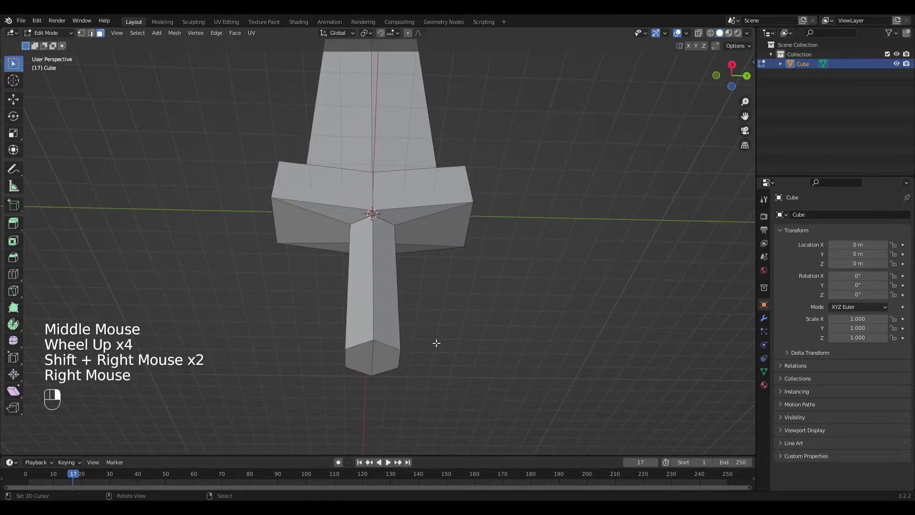
right_click(358, 358, "shift")
right_click(387, 356, "shift")
scroll(400, 351, "down", 1)
scroll(402, 343, "up", 2)
scroll(406, 343, "down", 2)
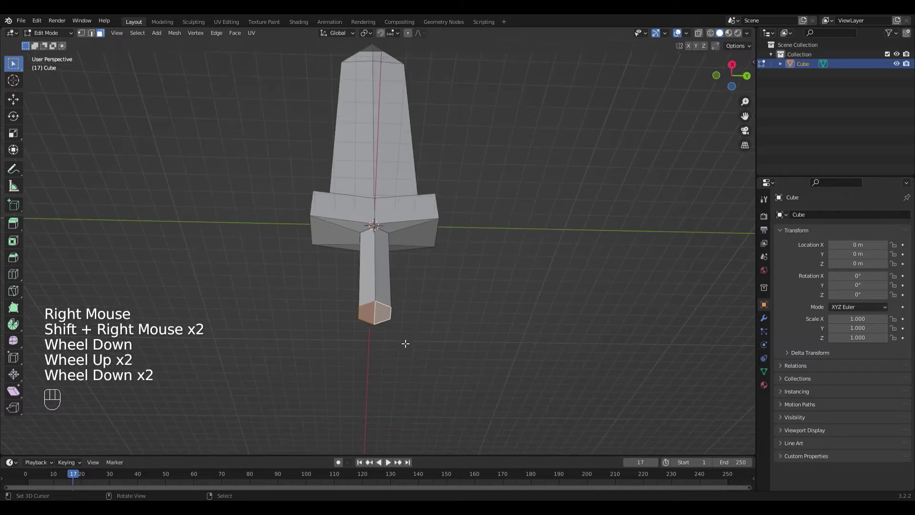
Extrude the handle's bottom faces downward to lengthen the grip.
key("e")
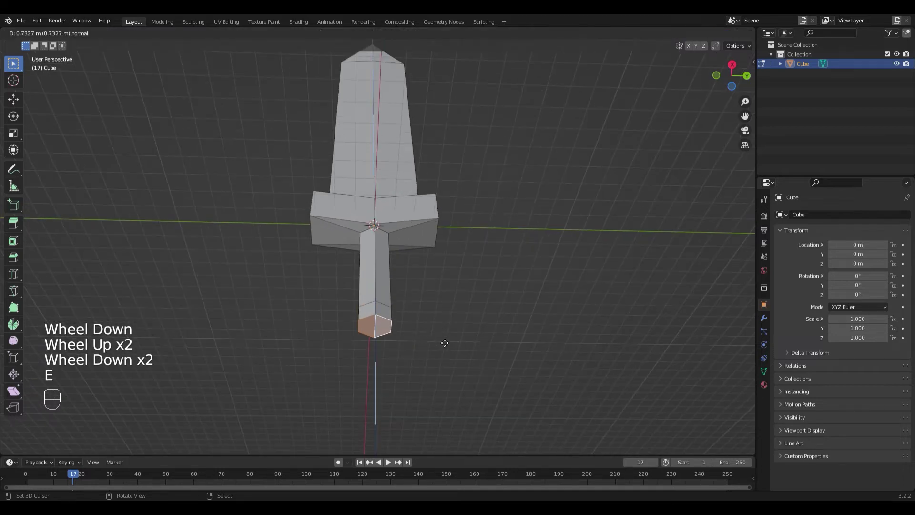
left_click(444, 336)
middle_click_drag(443, 336, 439, 358)
scroll(399, 310, "down", 1)
Extrude the bottom face ring outward along its normals about 0.31 m to start the pommel.
key("3")
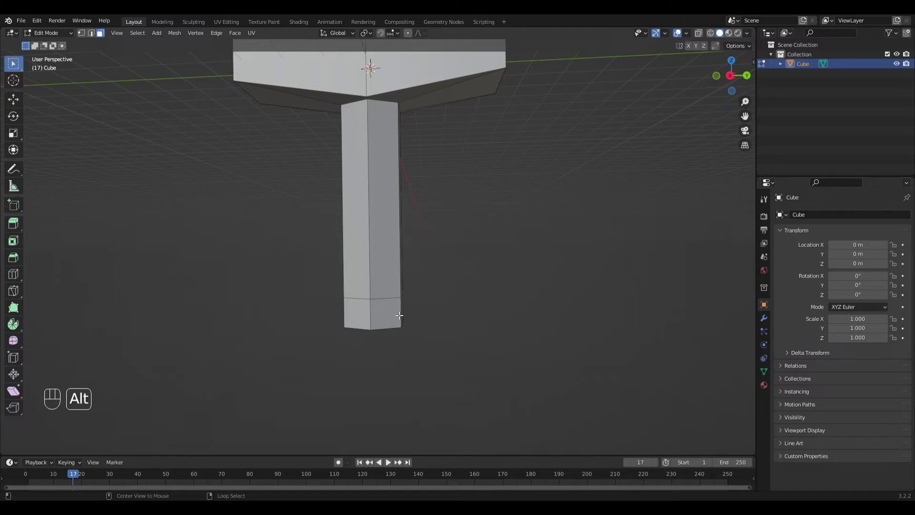
right_click(401, 317, "alt")
scroll(410, 316, "down", 1)
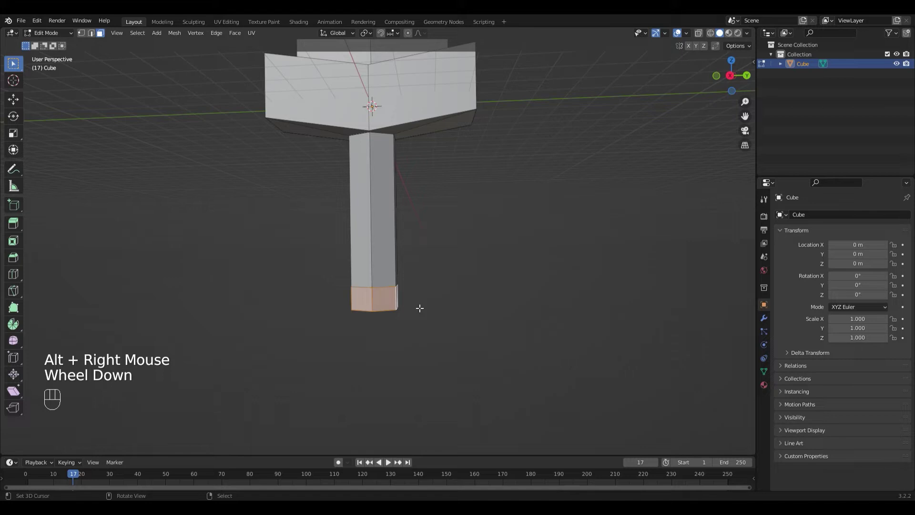
key("alt+e")
left_click(416, 305)
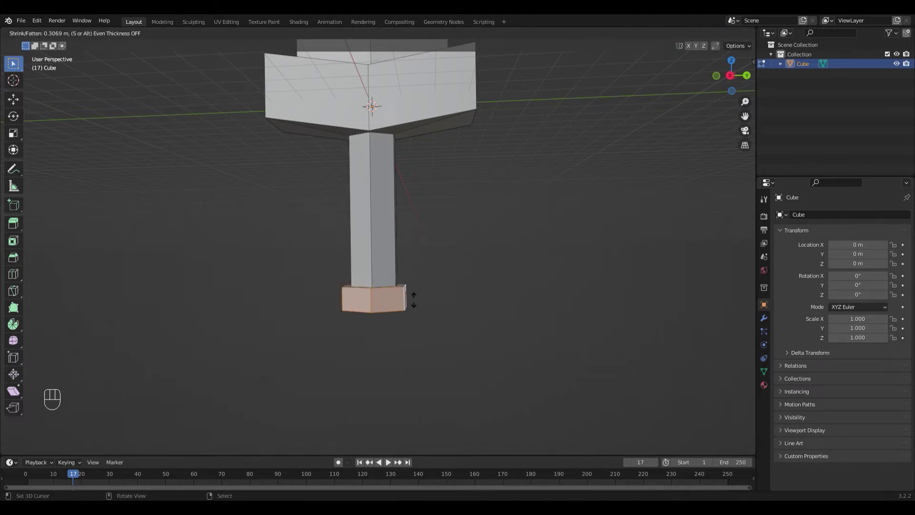
left_click(415, 300)
middle_click_drag(418, 302, 386, 228)
Select all the bottom faces of the pommel block.
scroll(439, 305, "up", 2)
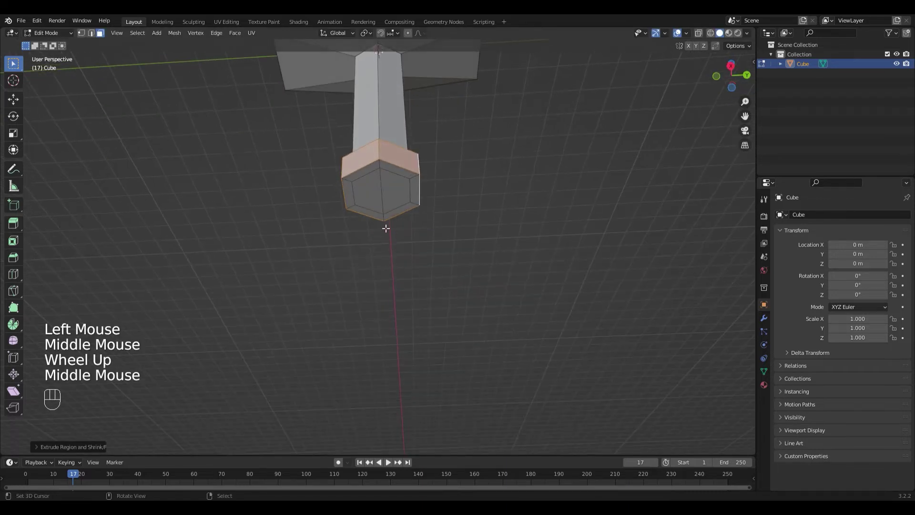
right_click(385, 197)
right_click(376, 195, "alt")
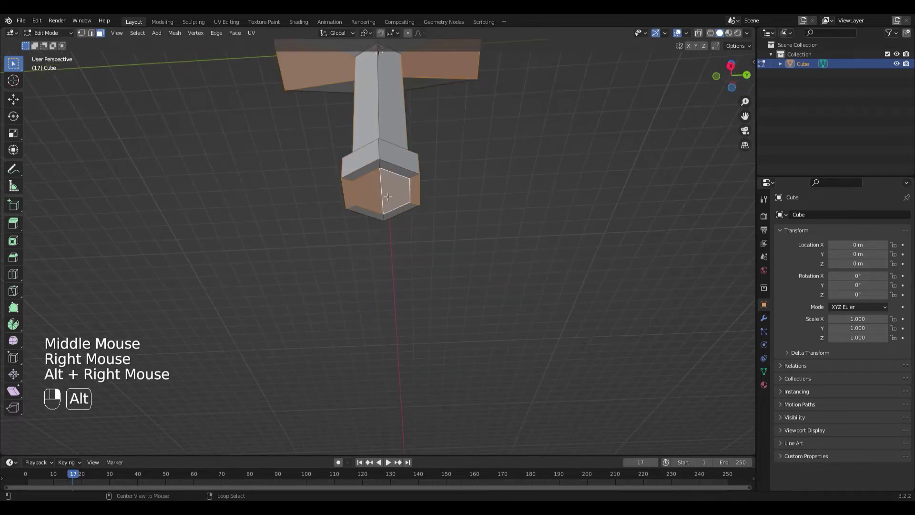
right_click(369, 192)
right_click(380, 194, "alt")
right_click(439, 206)
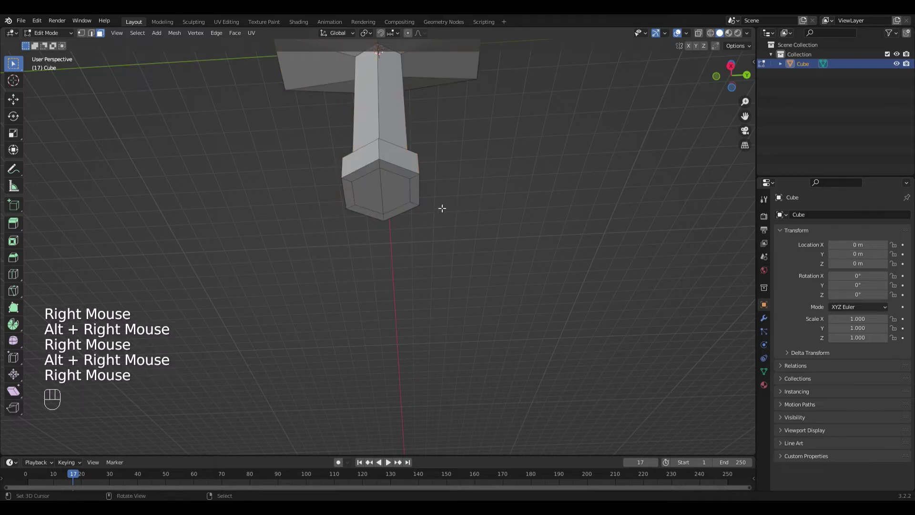
right_click(368, 191, "shift")
right_click(385, 172, "shift")
right_click(381, 180, "alt+shift")
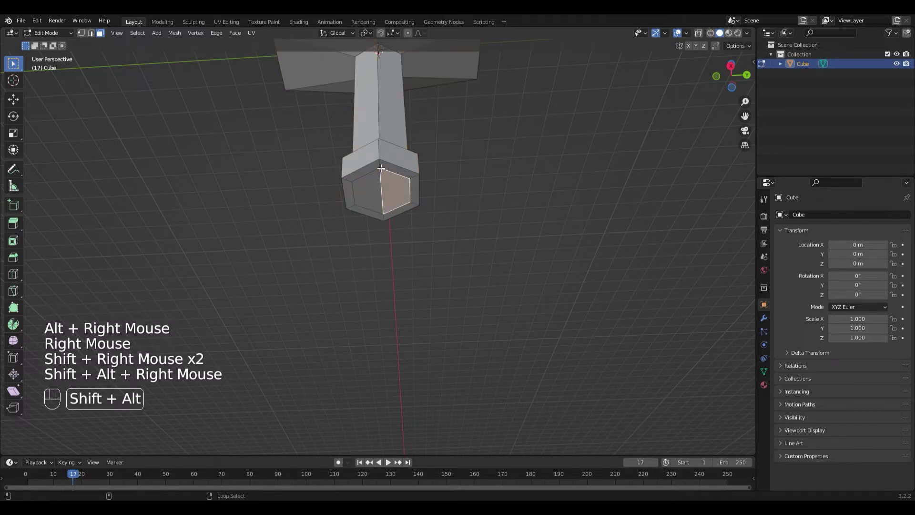
right_click(380, 186, "alt+shift")
right_click(378, 188, "shift")
Move the pommel's bottom faces down along Z to lengthen the block.
key("g")
key("Escape")
middle_click_drag(408, 196, 466, 235)
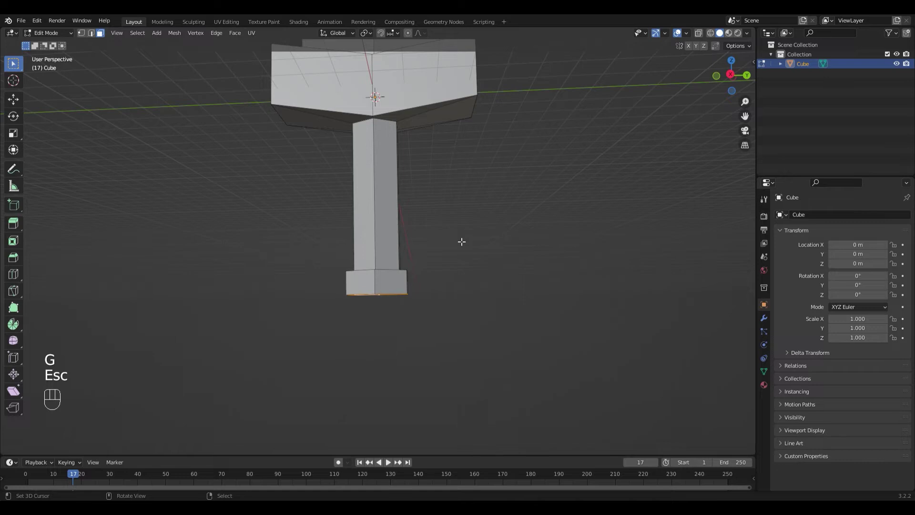
key("g")
key("z")
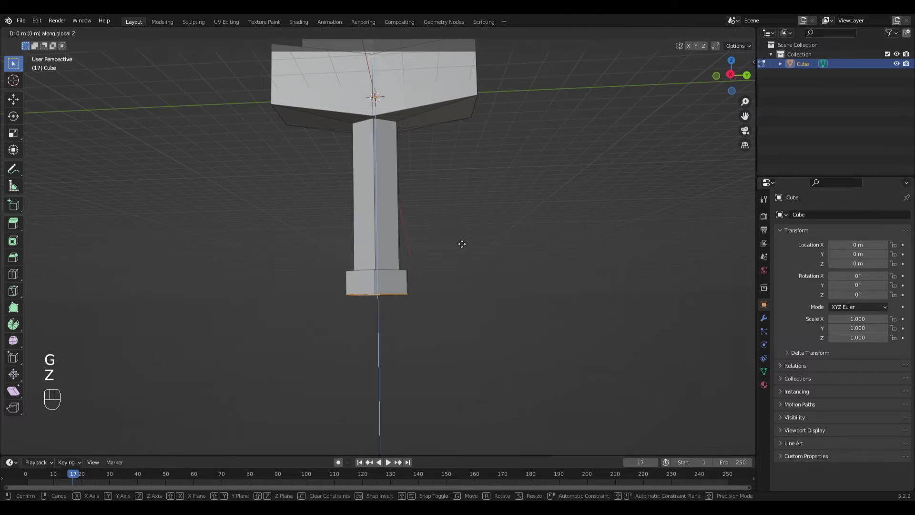
left_click(465, 251)
scroll(462, 266, "up", 1)
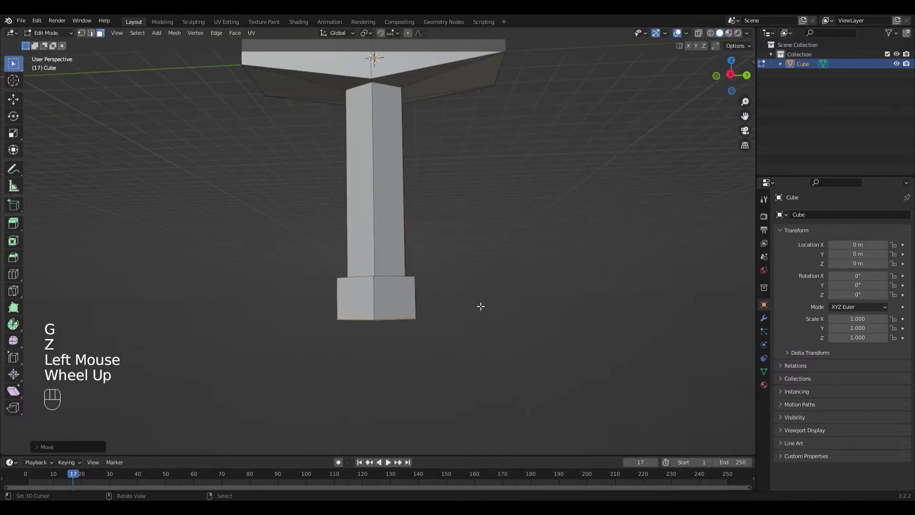
middle_click_drag(481, 306, 482, 312)
right_click(448, 310)
Bevel the pommel's top and bottom edge loops, about 0.26 m wide.
key("2")
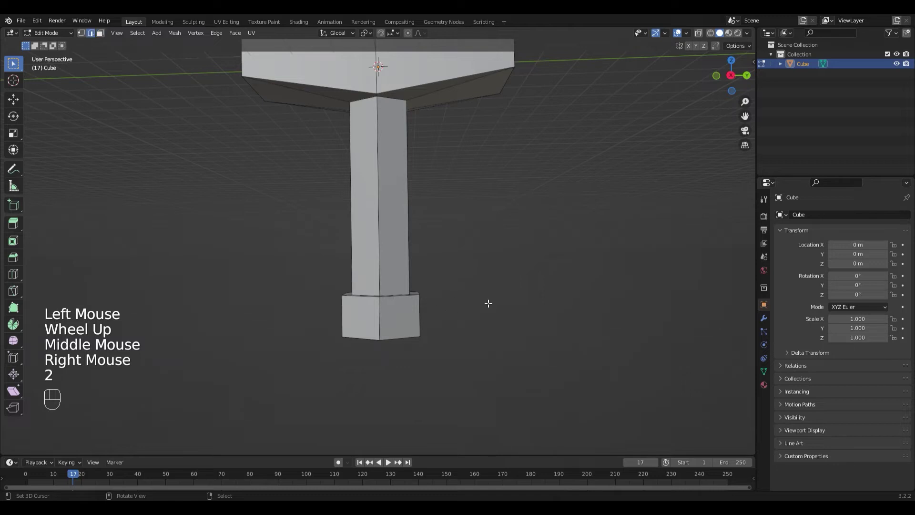
key("alt")
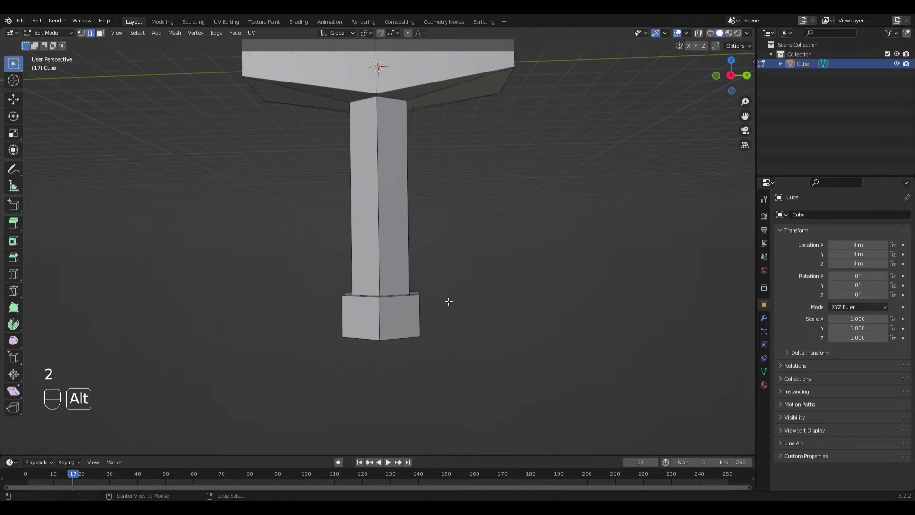
key("shift")
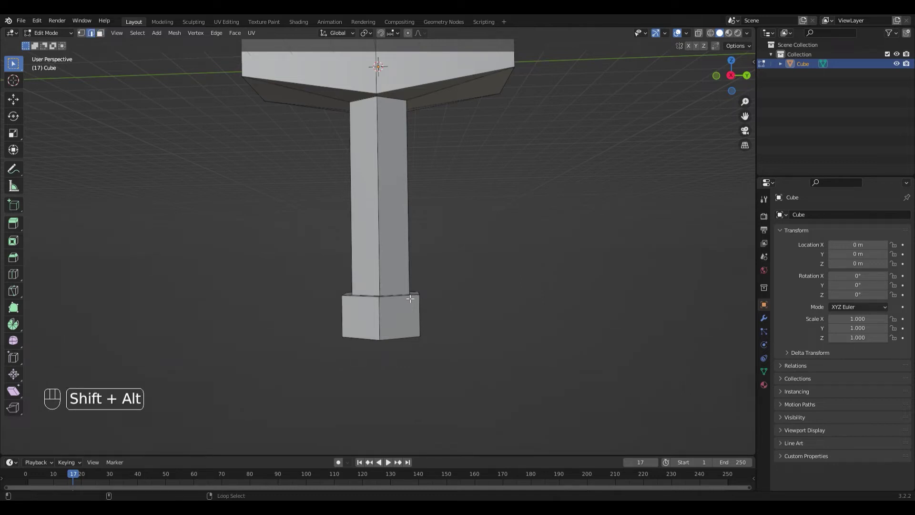
right_click(411, 300, "alt+shift")
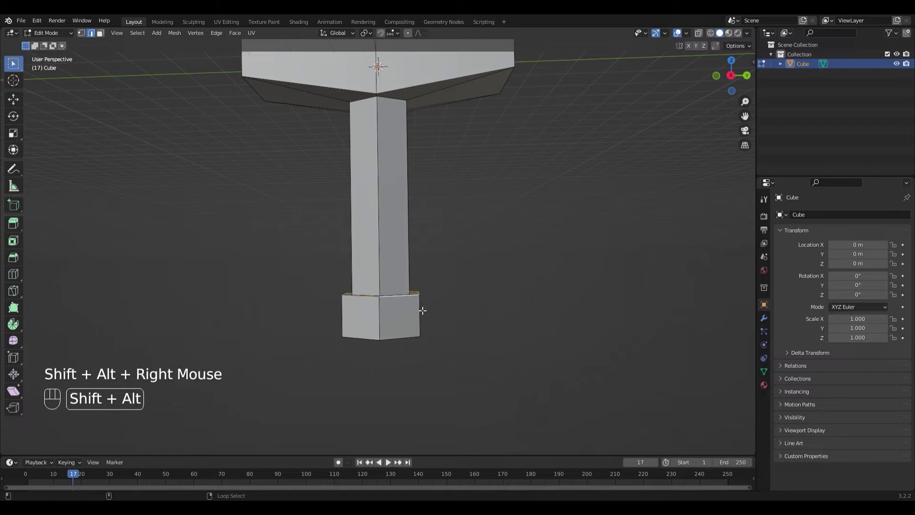
right_click(404, 338, "alt+shift")
key("ctrl+b")
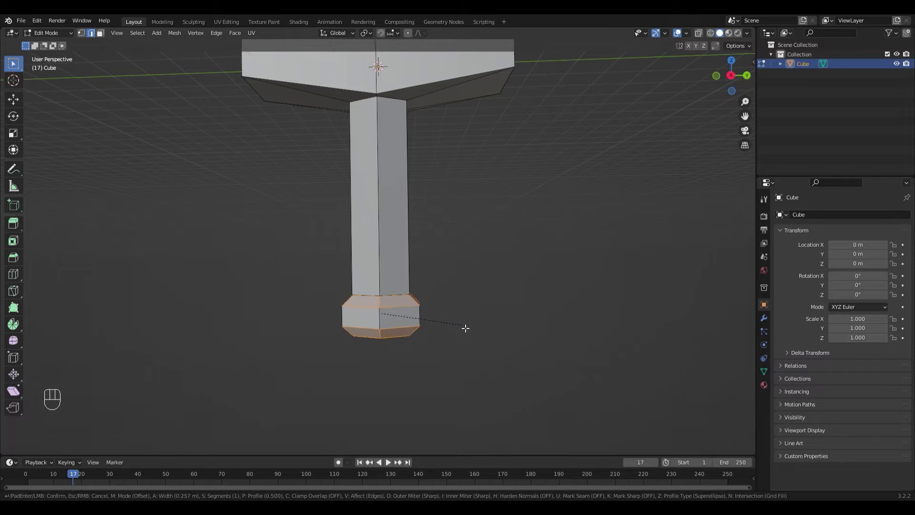
Confirm the bevel on the pommel's edge loops.
left_click(465, 327)
scroll(463, 325, "down", 3)
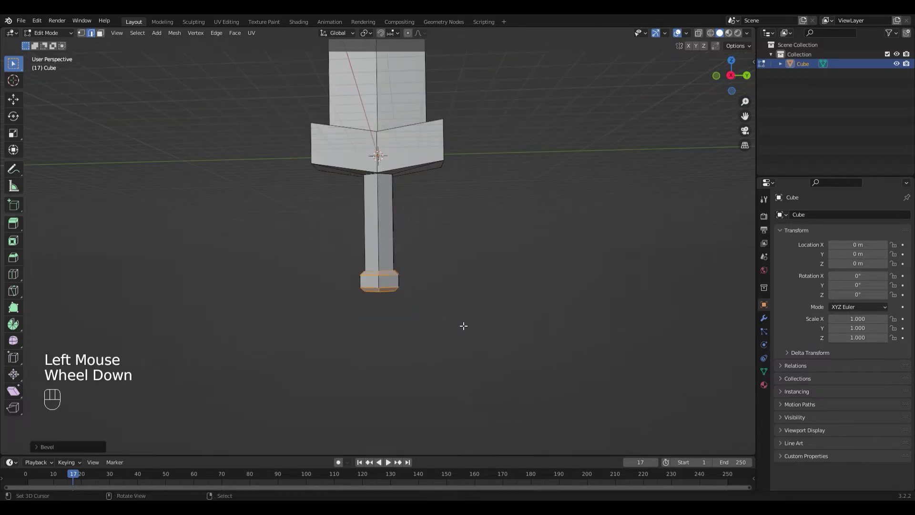
middle_click_drag(463, 325, 461, 300)
right_click(454, 276)
scroll(449, 265, "up", 2)
scroll(444, 151, "down", 1)
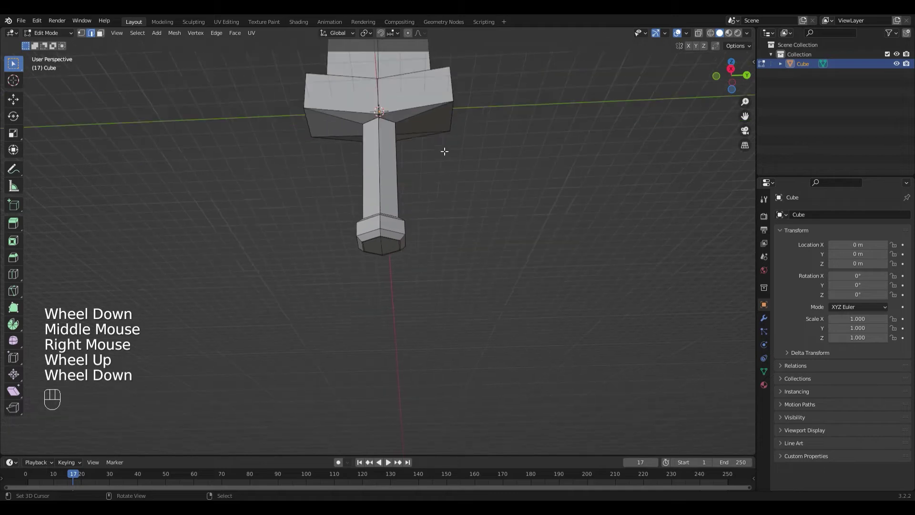
scroll(442, 143, "up", 2)
scroll(357, 257, "down", 1)
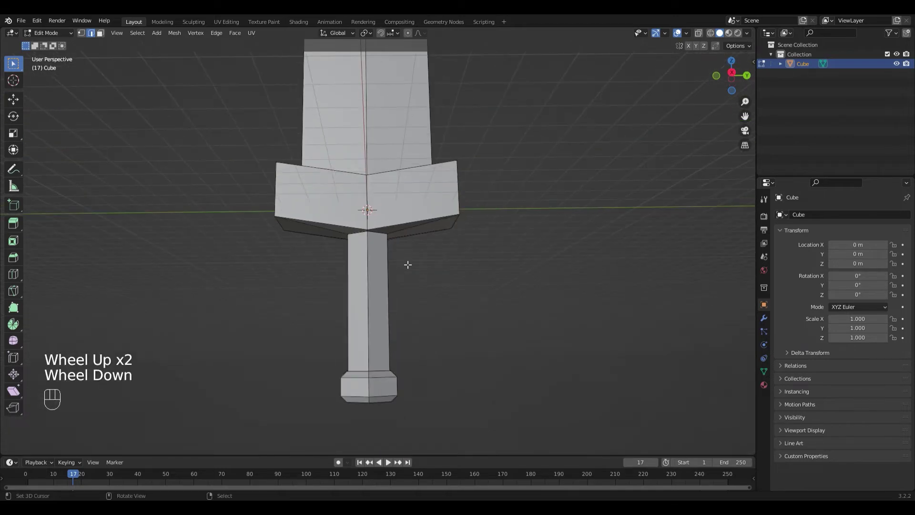
Add a loop cut on the handle just below the guard.
right_click(371, 269)
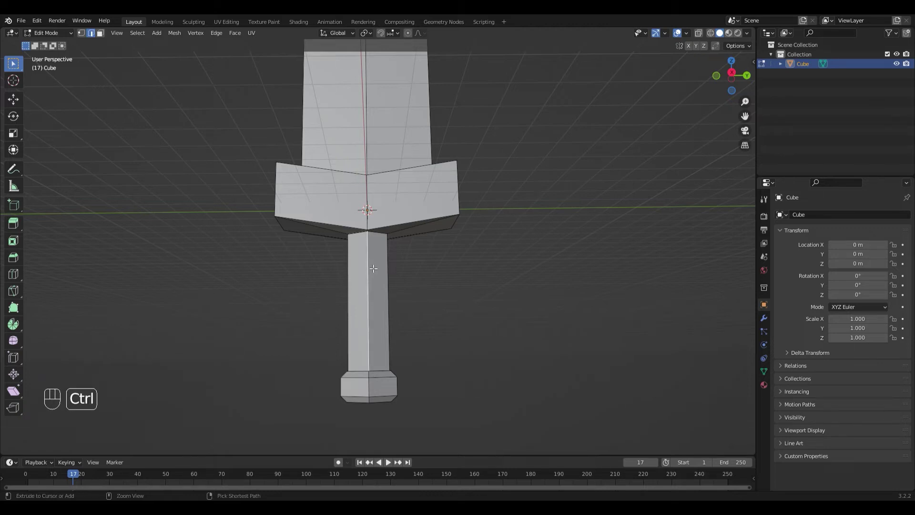
key("ctrl+r")
left_click(370, 265)
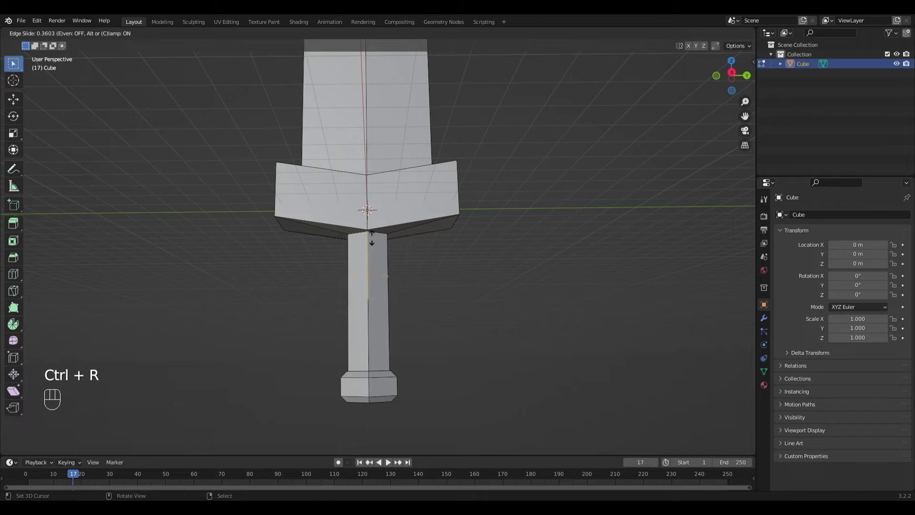
left_click(379, 210)
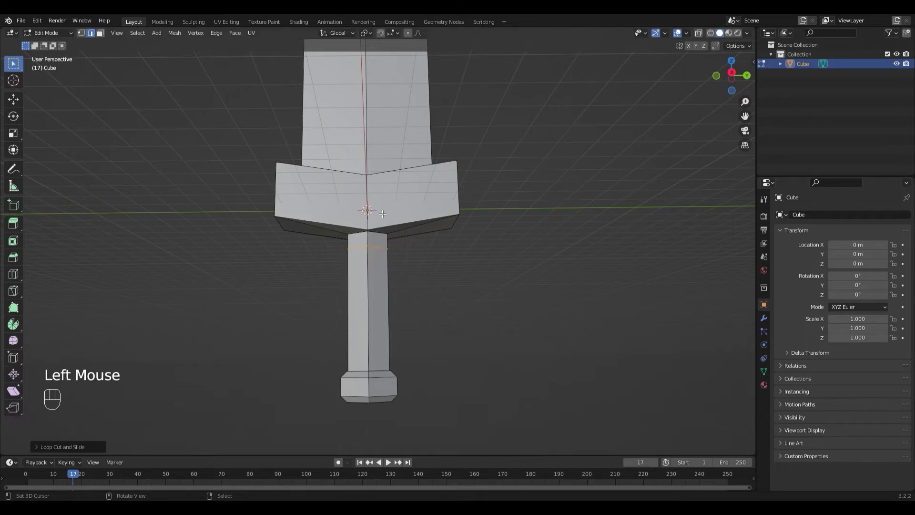
scroll(377, 239, "up", 1)
Extrude the top face ring of the handle outward along normals into a collar.
key("3")
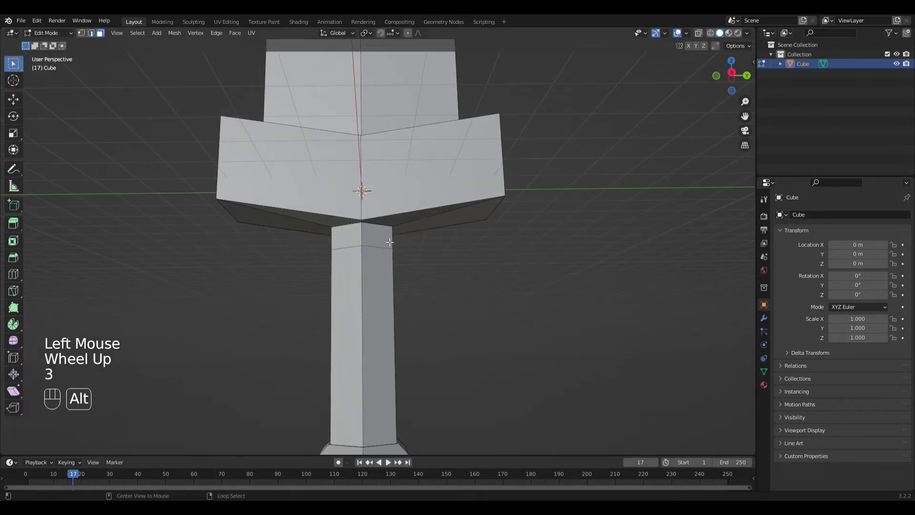
right_click(393, 242, "alt")
scroll(452, 252, "up", 1)
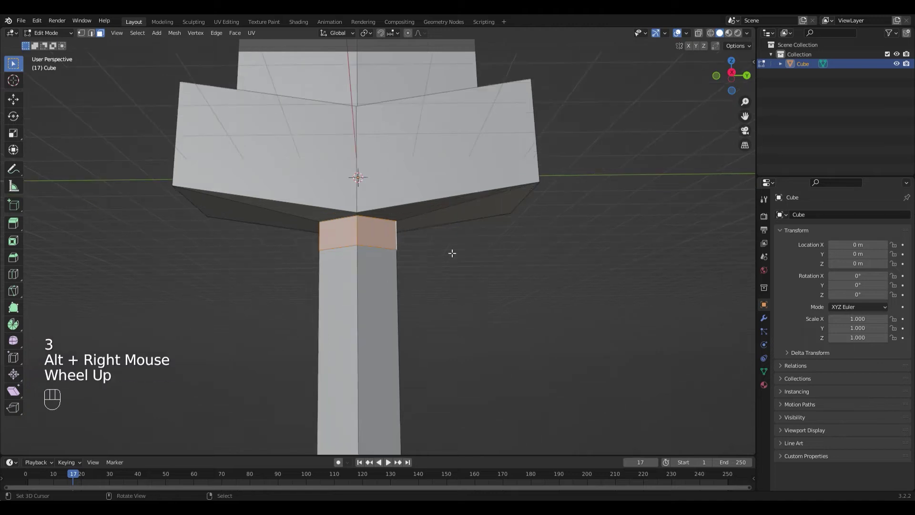
key("alt+e")
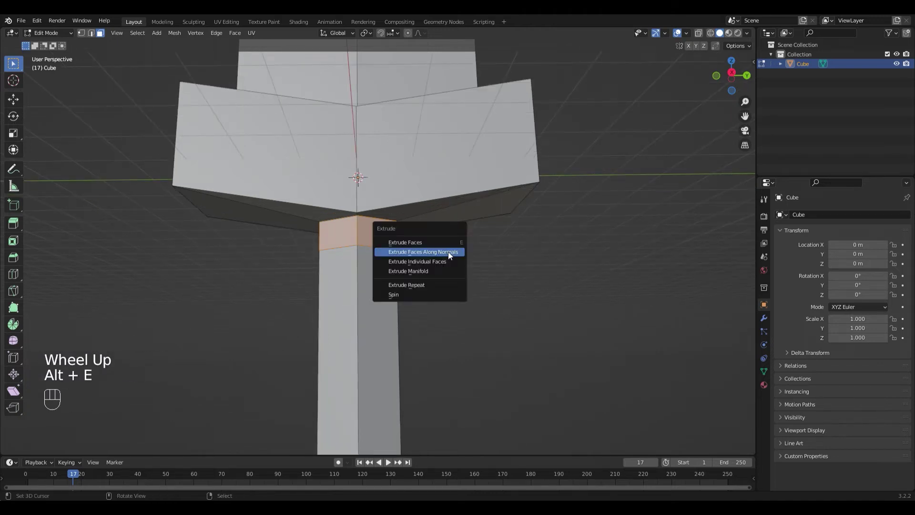
left_click(447, 252)
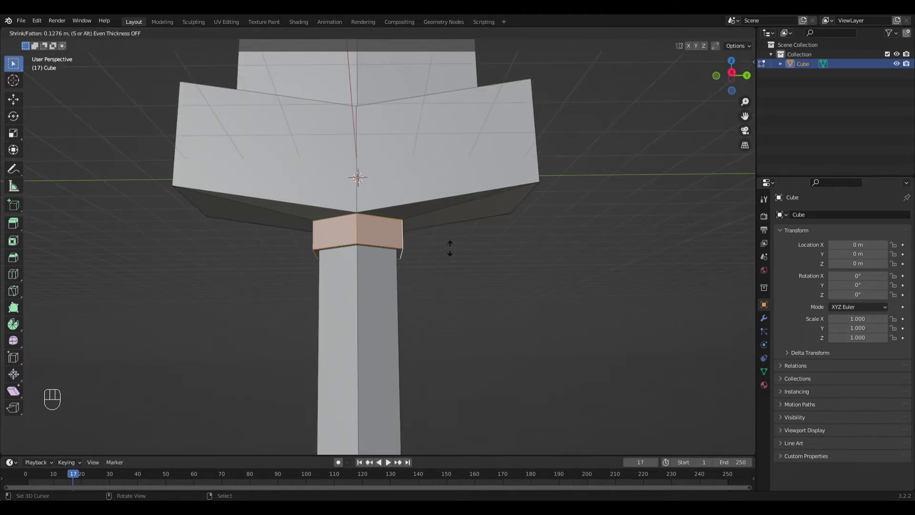
left_click(449, 248)
scroll(453, 250, "down", 2)
scroll(437, 267, "up", 2)
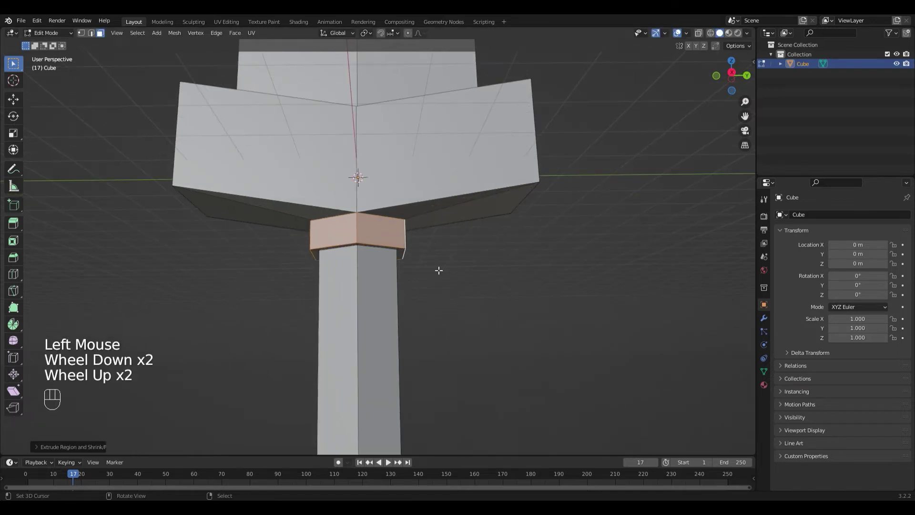
middle_click_drag(437, 267, 438, 258)
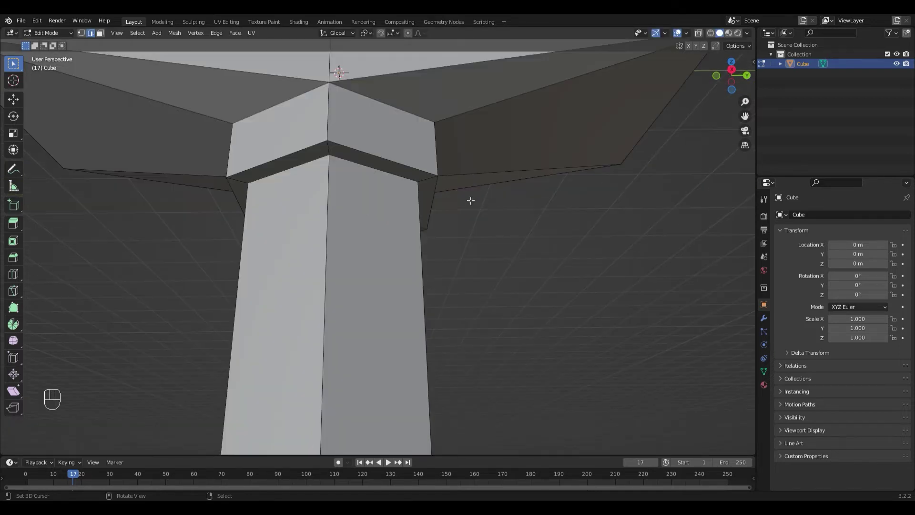
Bevel the edge loop along the collar's lower edge.
key("alt")
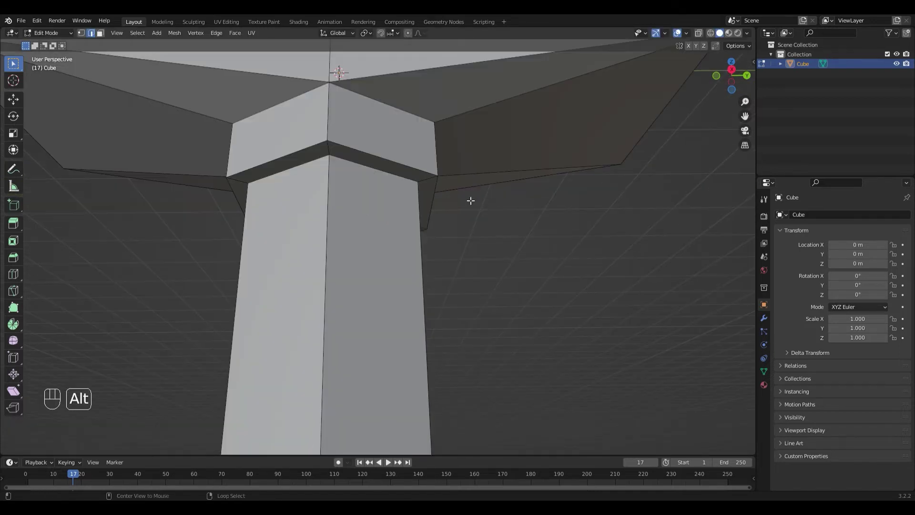
right_click(418, 178, "alt")
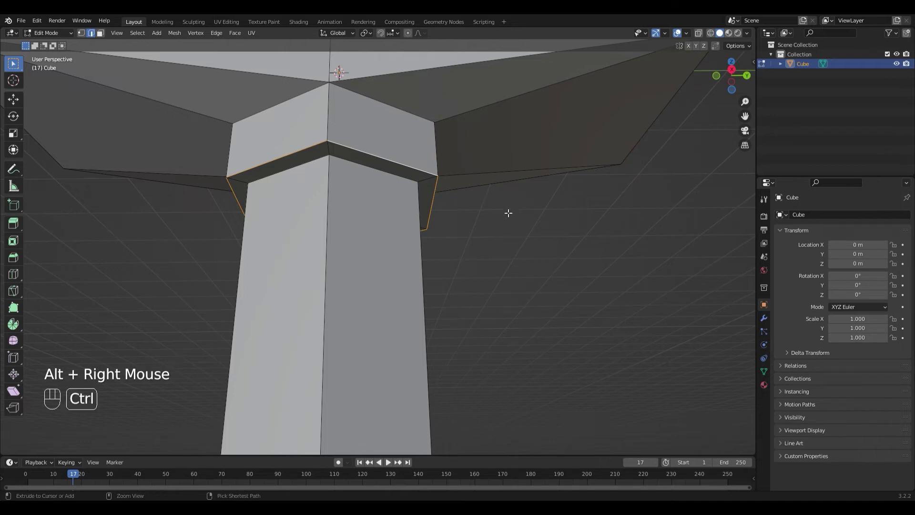
key("ctrl+b")
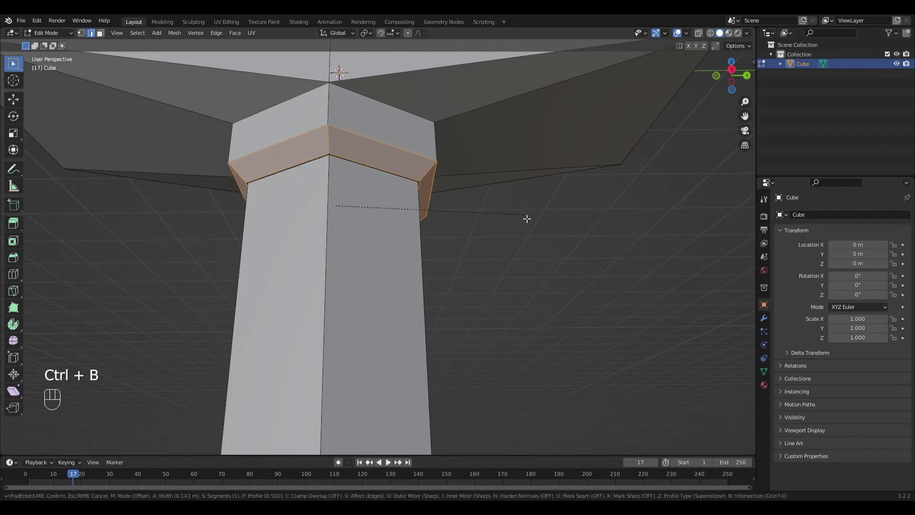
left_click(521, 218)
scroll(521, 219, "down", 2)
middle_click_drag(522, 219, 546, 296)
right_click(511, 280)
scroll(510, 280, "up", 1)
scroll(498, 272, "down", 2)
scroll(547, 296, "up", 2)
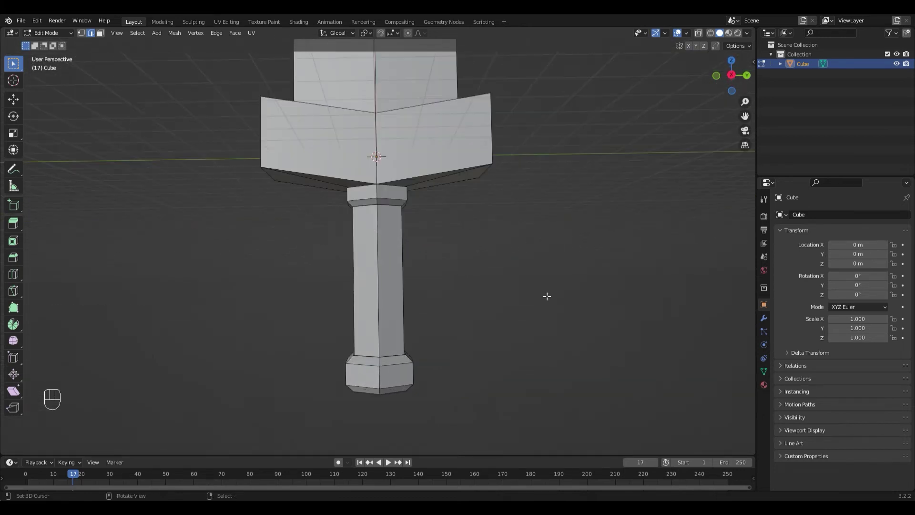
right_click(382, 281)
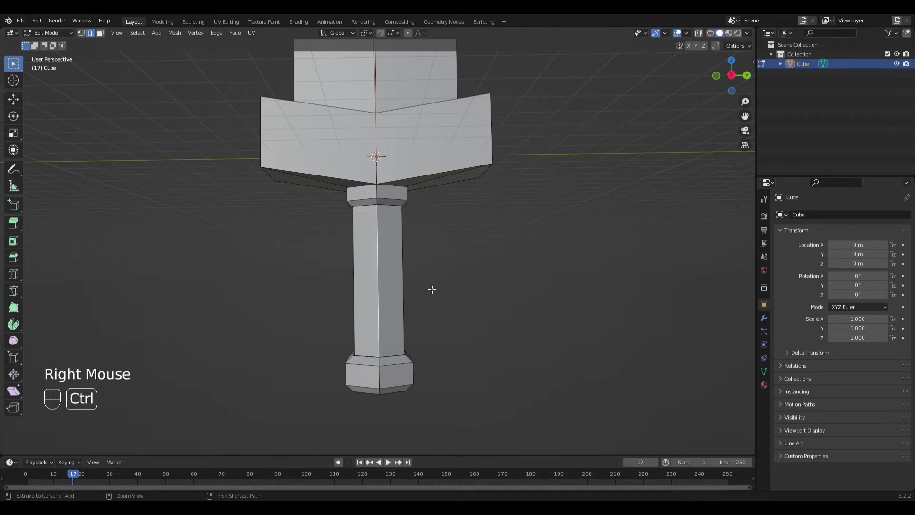
key("ctrl+r")
Add eight evenly spaced loop cuts along the handle.
scroll(431, 290, "up", 5)
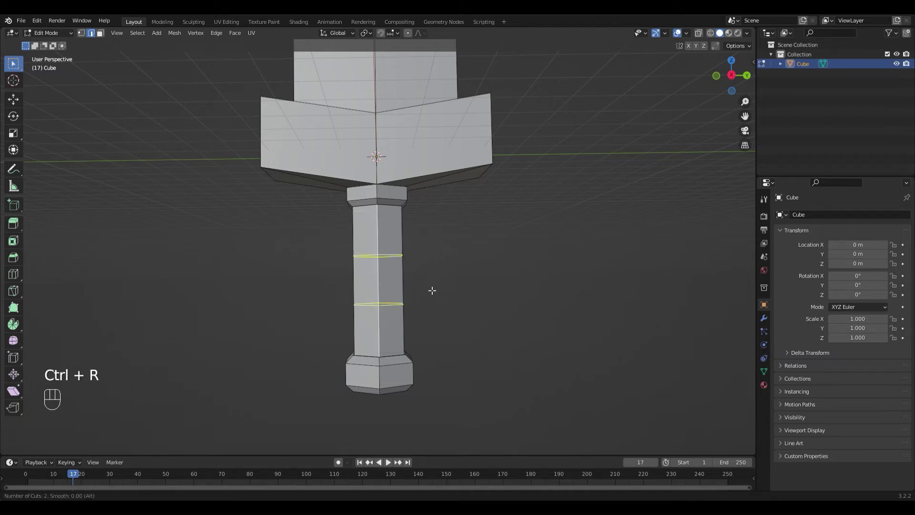
scroll(431, 290, "up", 2)
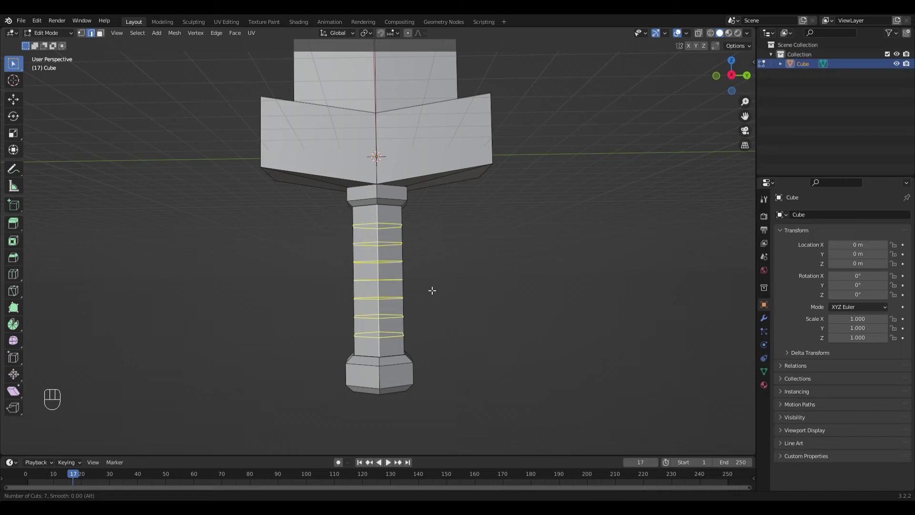
left_click(432, 290)
key("Escape")
Extrude four alternating face bands outward along their normals into raised grip wraps.
key("3")
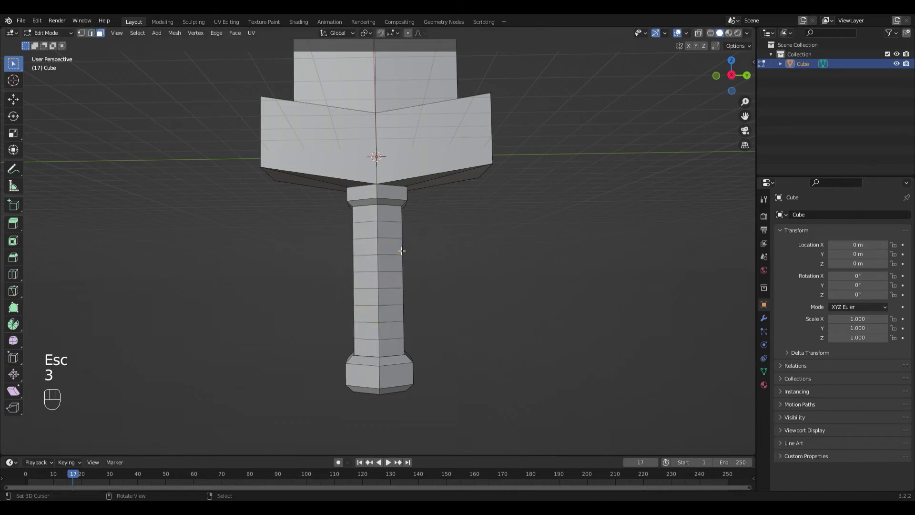
right_click(381, 232, "alt+shift")
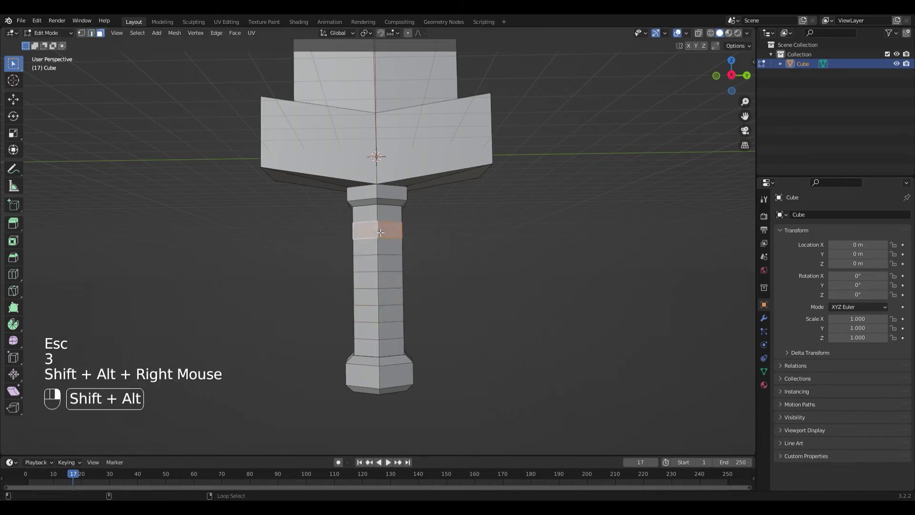
right_click(382, 268, "alt+shift")
right_click(381, 296, "alt+shift")
right_click(389, 329, "alt+shift")
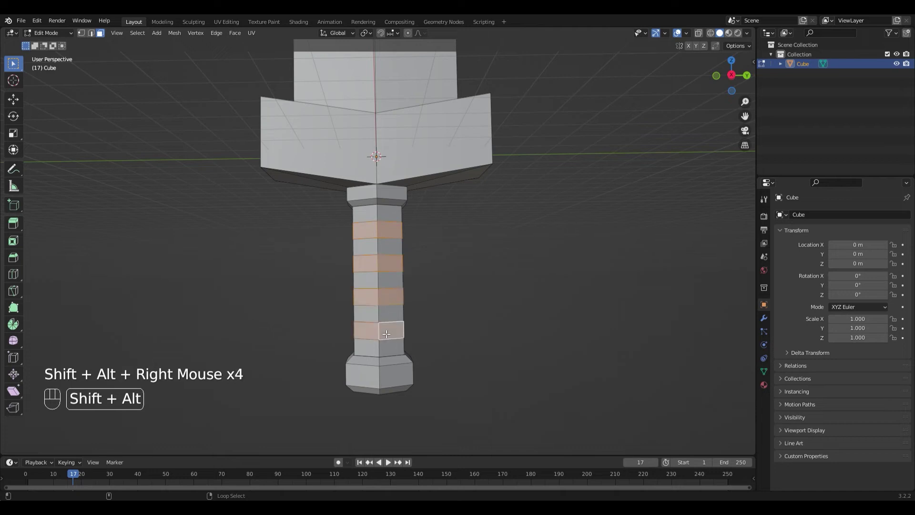
key("alt+e")
left_click(455, 305)
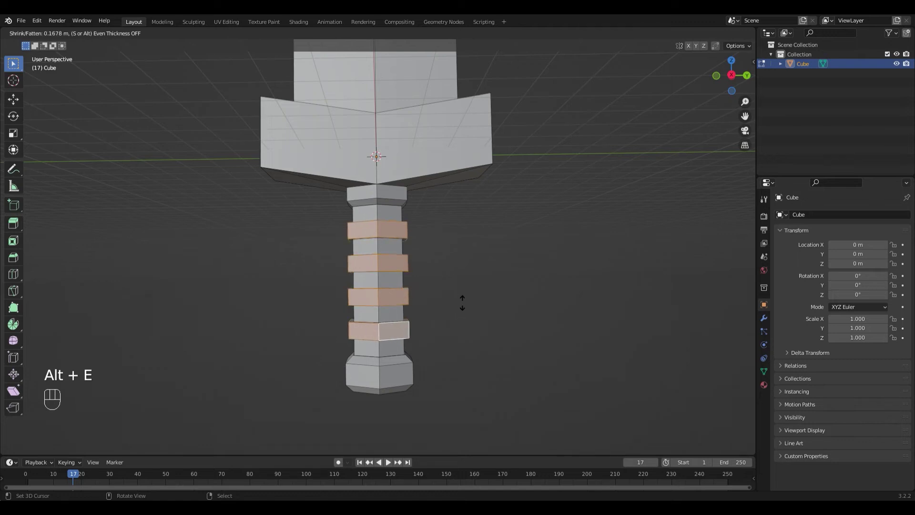
left_click(461, 305)
middle_click_drag(463, 302, 594, 251)
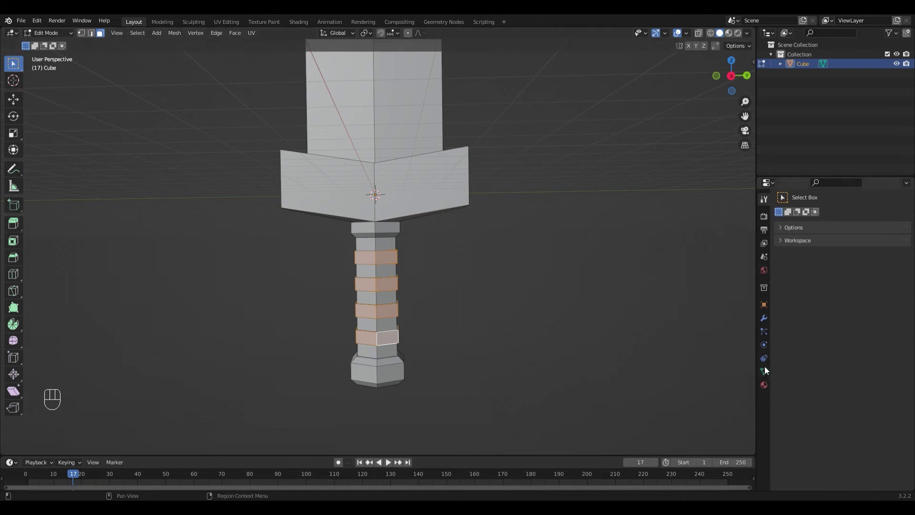
Create Material.001 with an orange-brown base colour, assign it, and view in Material Preview.
left_click(764, 385)
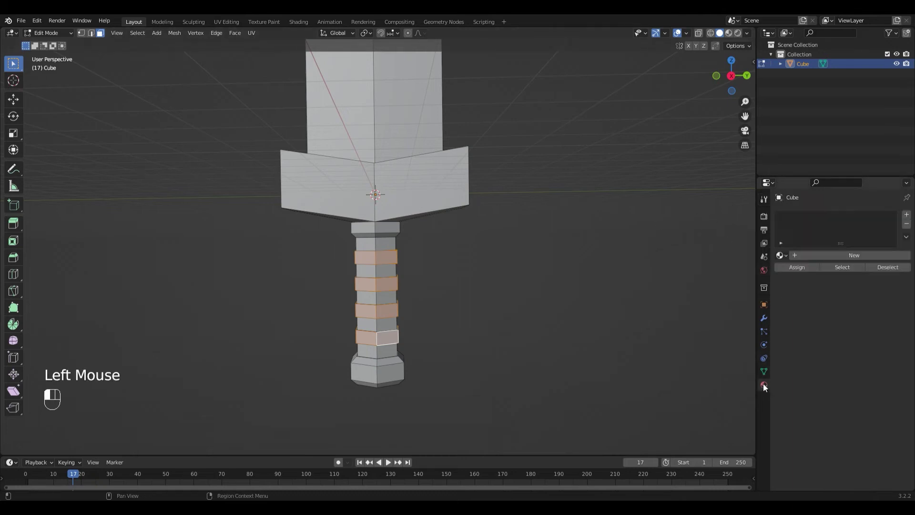
left_click(816, 254)
left_click(853, 368)
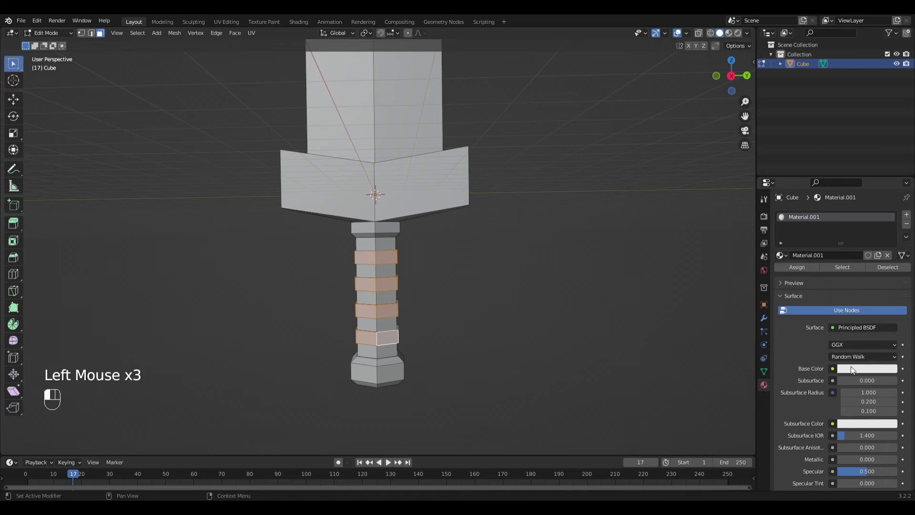
left_click_drag(889, 238, 836, 286)
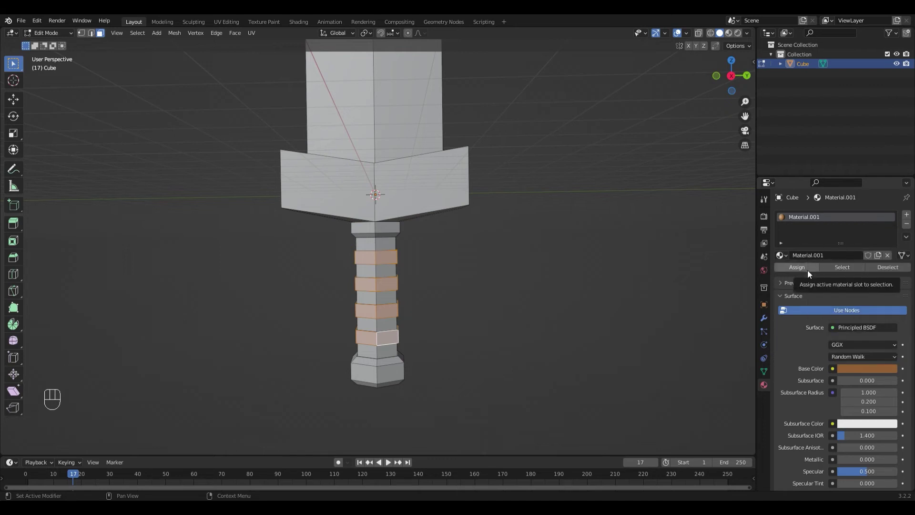
left_click(807, 270)
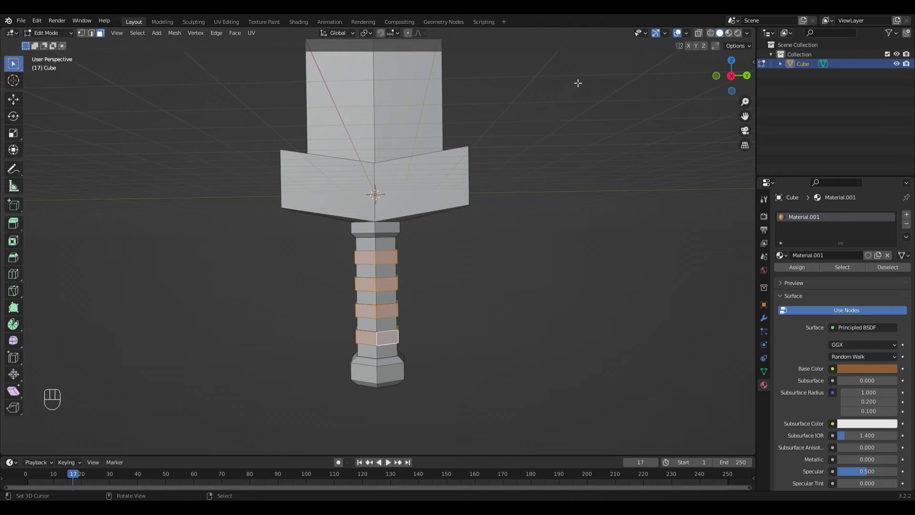
left_click(729, 32)
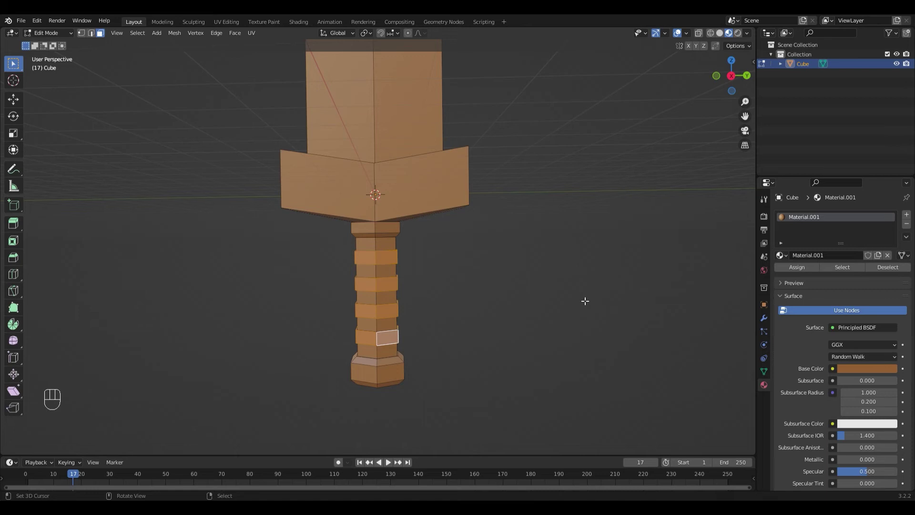
Invert the selection and assign a new dark reddish-brown Material.002 to the non-band faces.
key("ctrl")
key("ctrl+i")
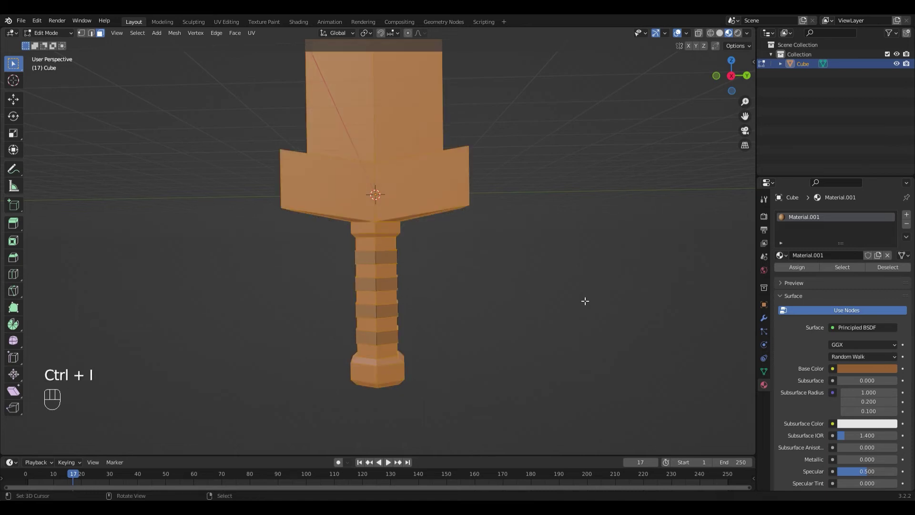
left_click(907, 215)
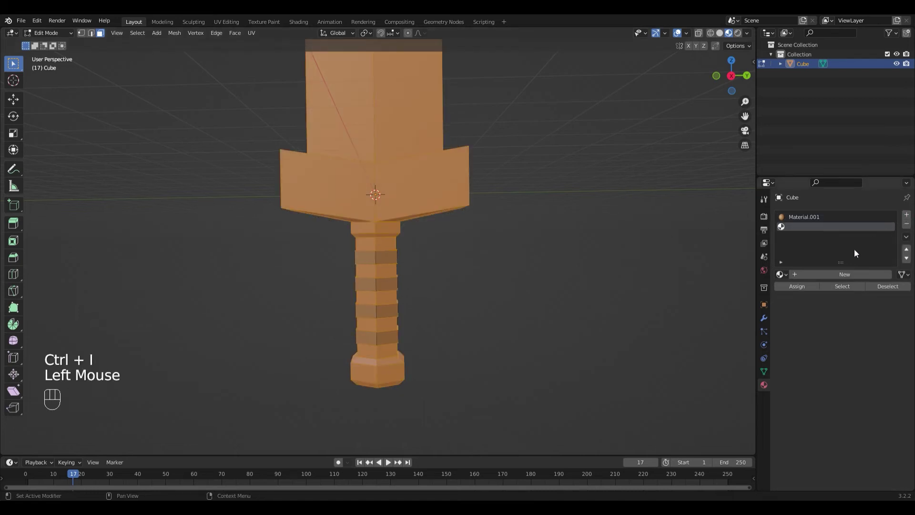
left_click(810, 274)
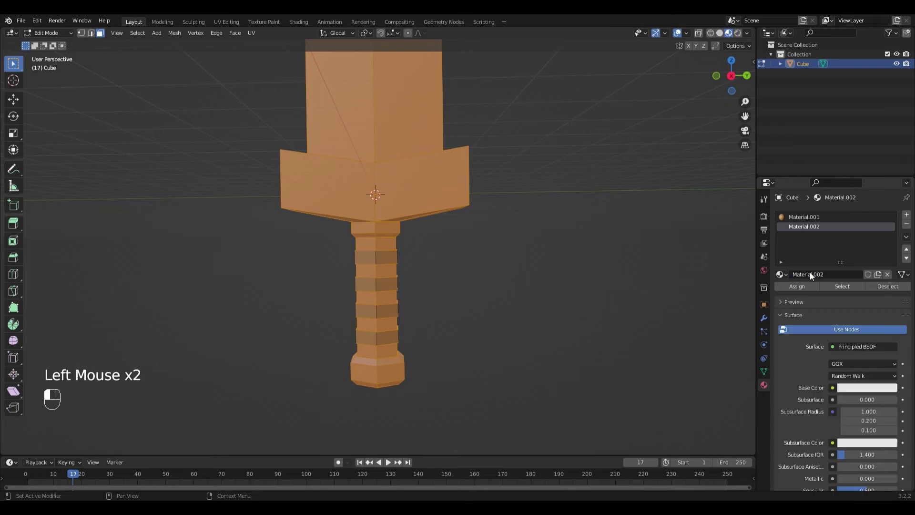
left_click(860, 387)
left_click_drag(867, 362, 811, 363)
left_click_drag(858, 294, 838, 308)
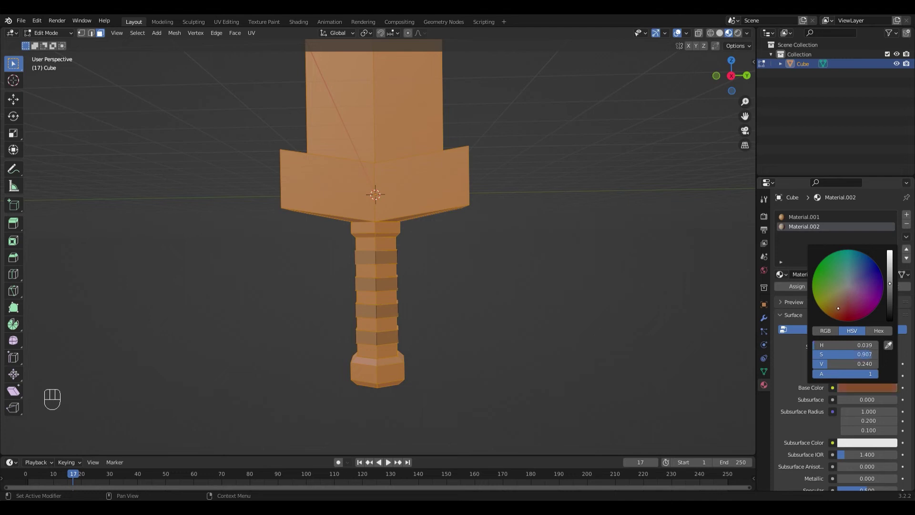
left_click(794, 286)
scroll(514, 262, "down", 2)
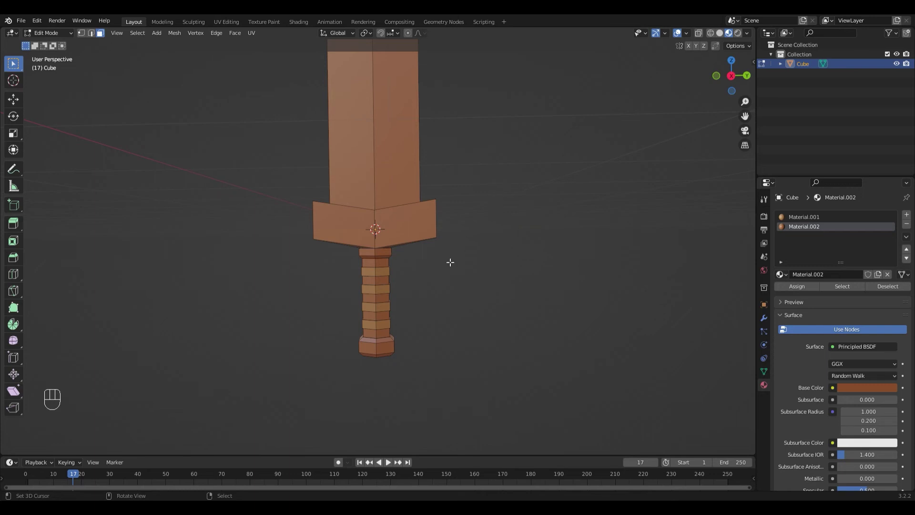
In face select mode, select a ring of crossguard faces.
scroll(458, 255, "up", 1)
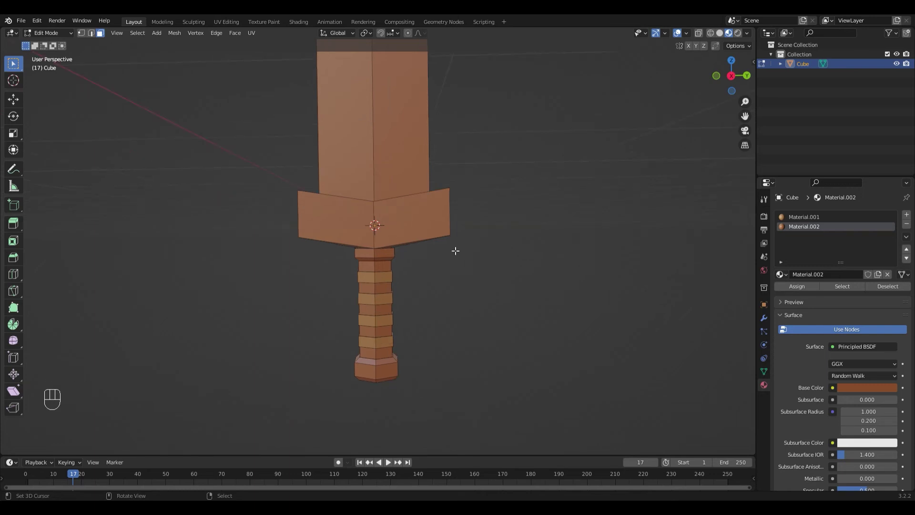
key("3")
right_click(365, 232, "alt")
mouse_move(365, 232)
middle_mouse_down()
mouse_move(351, 235)
mouse_move(362, 224)
middle_mouse_up()
right_click(334, 210, "shift")
right_click(420, 214, "shift")
middle_click_drag(419, 214, 452, 219)
right_click(429, 200, "shift")
right_click(477, 190, "shift")
scroll(454, 354, "up", 2)
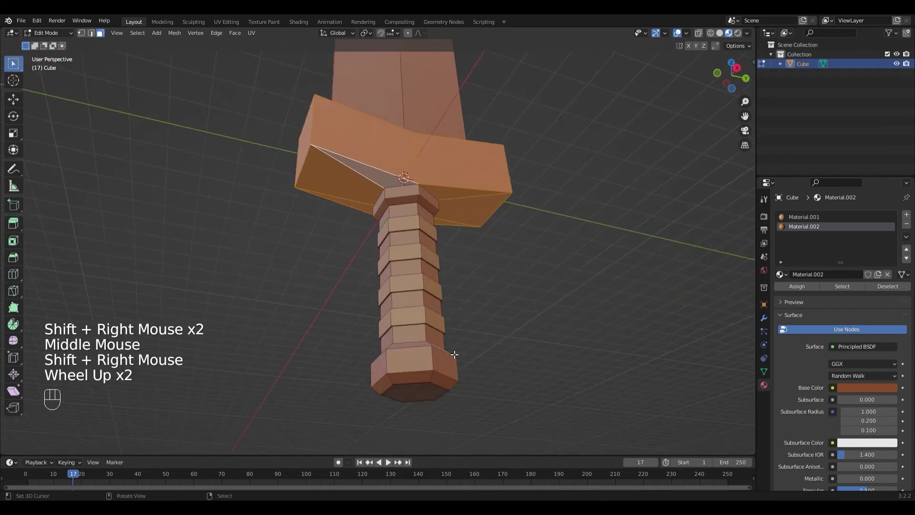
Add the pommel's upper and bottom cap faces to the selection.
right_click(429, 390, "shift")
right_click(414, 395, "shift")
scroll(453, 362, "up", 1)
middle_click_drag(453, 362, 416, 307)
scroll(417, 306, "up", 1)
right_click(476, 324, "shift")
right_click(374, 281, "shift")
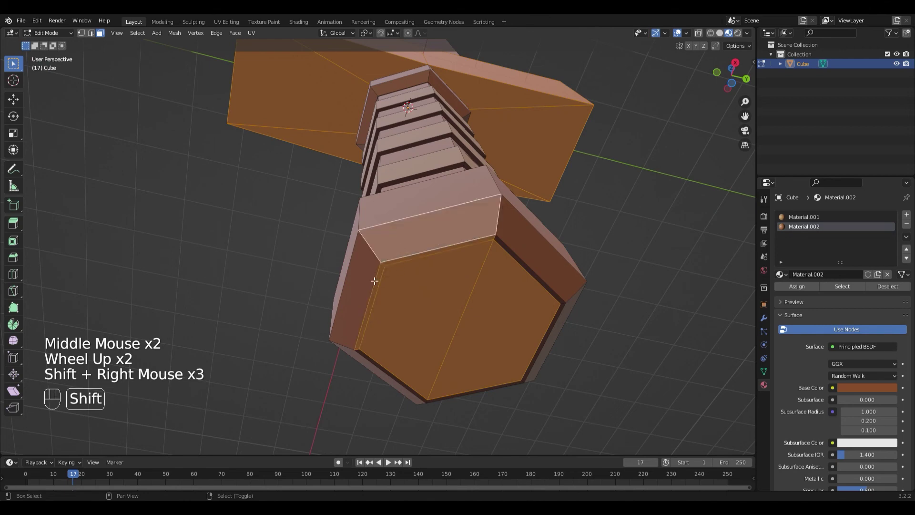
right_click(381, 334, "shift")
right_click(400, 384, "shift")
right_click(419, 377, "shift")
right_click(443, 370, "shift")
right_click(443, 369, "shift")
middle_click_drag(443, 370, 445, 369)
Add the pommel's narrow side faces and remaining bottom faces.
right_click(267, 336, "shift")
right_click(267, 336, "shift")
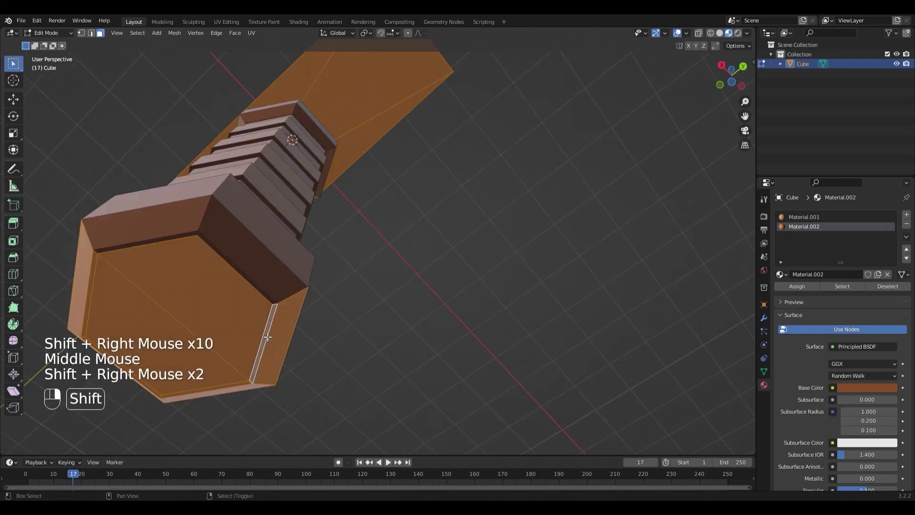
right_click(257, 310, "shift")
right_click(191, 286, "shift")
middle_click_drag(191, 286, 310, 286)
right_click(161, 280, "shift")
scroll(161, 280, "down", 1)
right_click(380, 281, "shift")
right_click(380, 282, "shift")
right_click(306, 265, "shift")
scroll(334, 296, "up", 1)
right_click(290, 246, "shift")
Add the last crossguard faces and view the whole sword from the front.
middle_click_drag(291, 245, 392, 297)
right_click(315, 282, "shift")
right_click(315, 281, "shift")
right_click(329, 256, "shift")
right_click(306, 255, "shift")
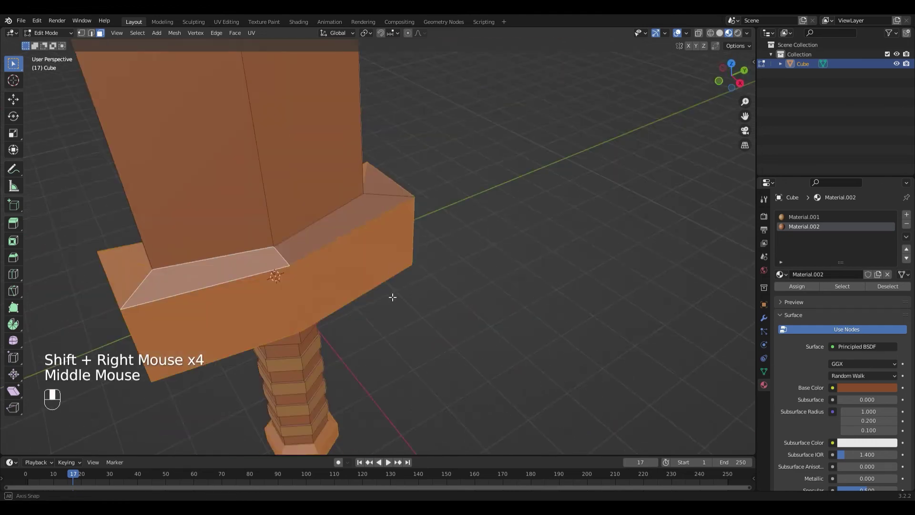
right_click(393, 297, "shift")
right_click(392, 296, "shift")
scroll(486, 237, "down", 2)
middle_click_drag(486, 237, 629, 221)
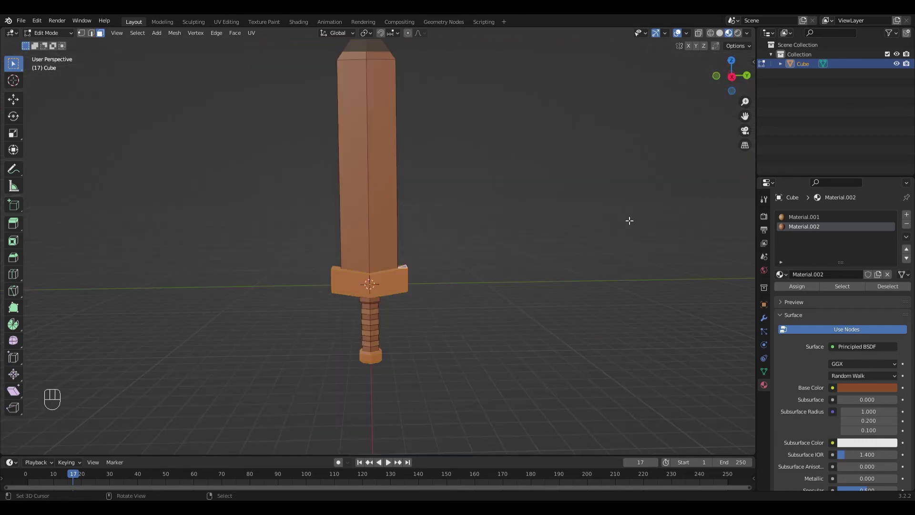
Create a third material, Material.003, with a gold base colour and Metallic 0.559.
left_click(907, 215)
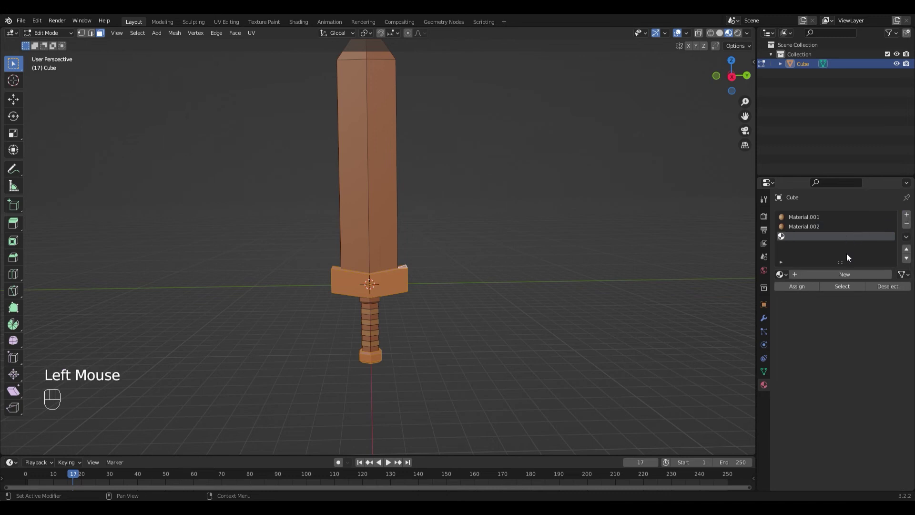
left_click(834, 274)
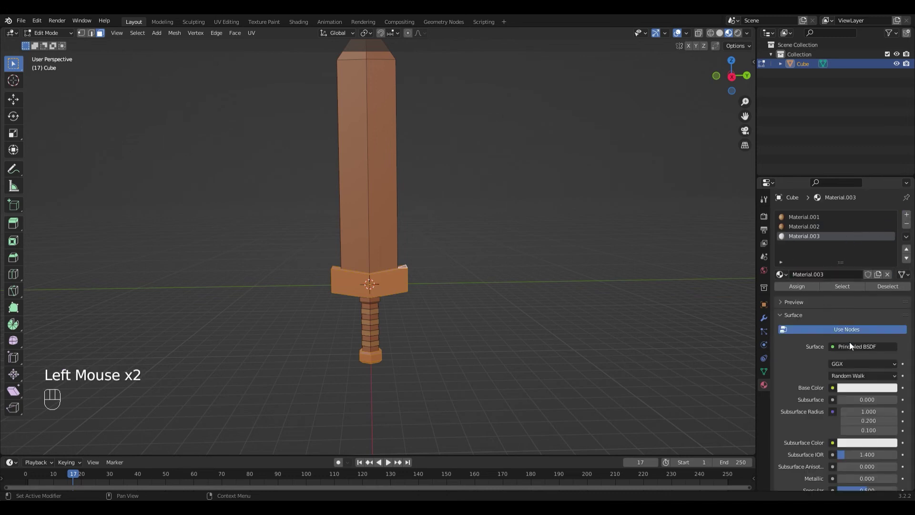
left_click(861, 388)
left_click_drag(860, 297, 828, 308)
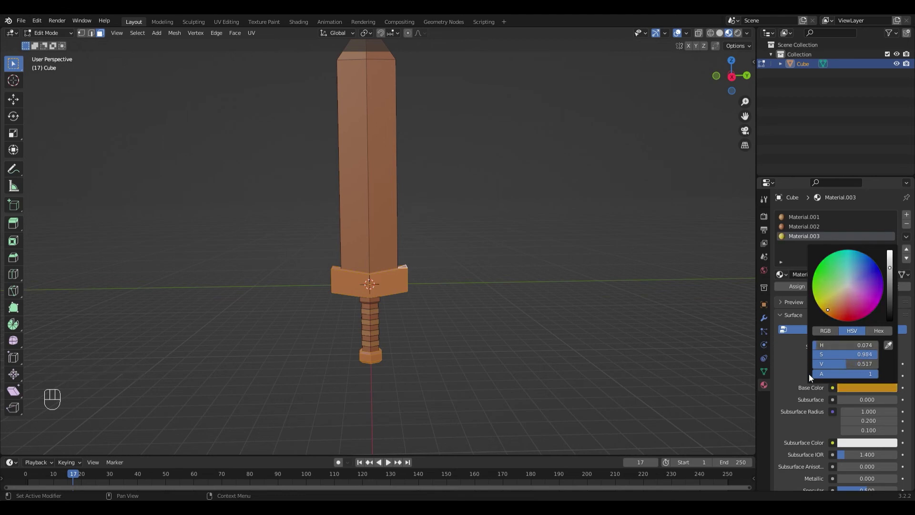
scroll(815, 414, "down", 3)
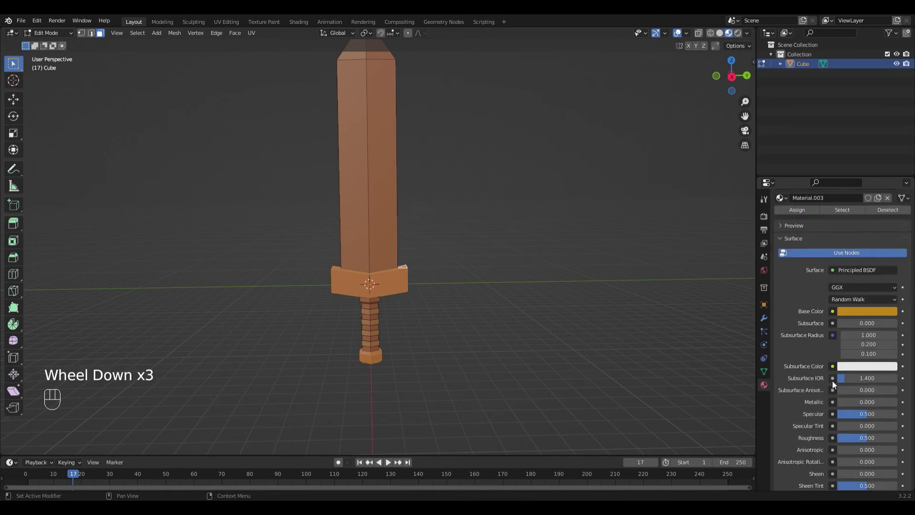
left_click_drag(842, 402, 871, 402)
scroll(558, 319, "up", 1)
Assign the gold material to the selected crossguard and pommel faces.
left_click(796, 210)
right_click(635, 262)
scroll(596, 251, "up", 2)
scroll(596, 251, "up", 1)
scroll(539, 231, "down", 3)
middle_click_drag(478, 204, 449, 259, "shift")
In face select mode, select the first blade faces.
key("3")
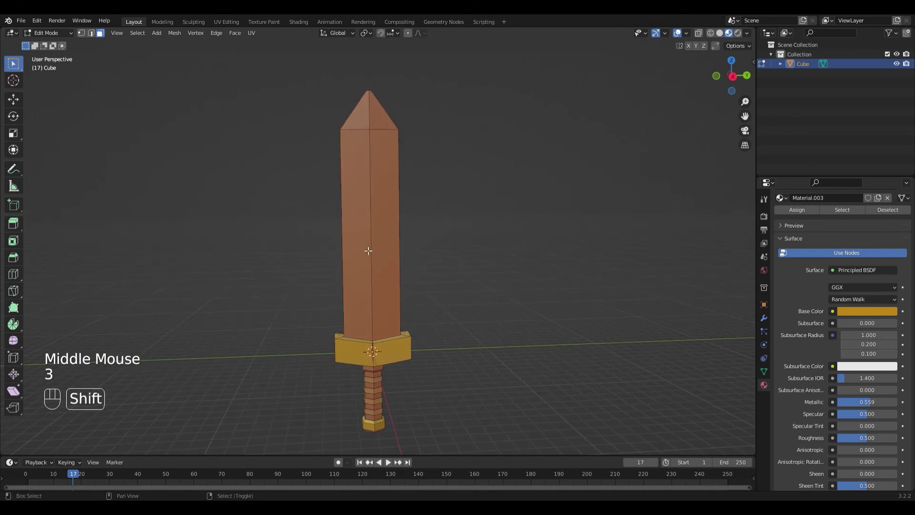
right_click(358, 248, "shift")
right_click(385, 248, "shift")
middle_click_drag(385, 248, 528, 241)
scroll(419, 245, "up", 2)
right_click(378, 249, "shift")
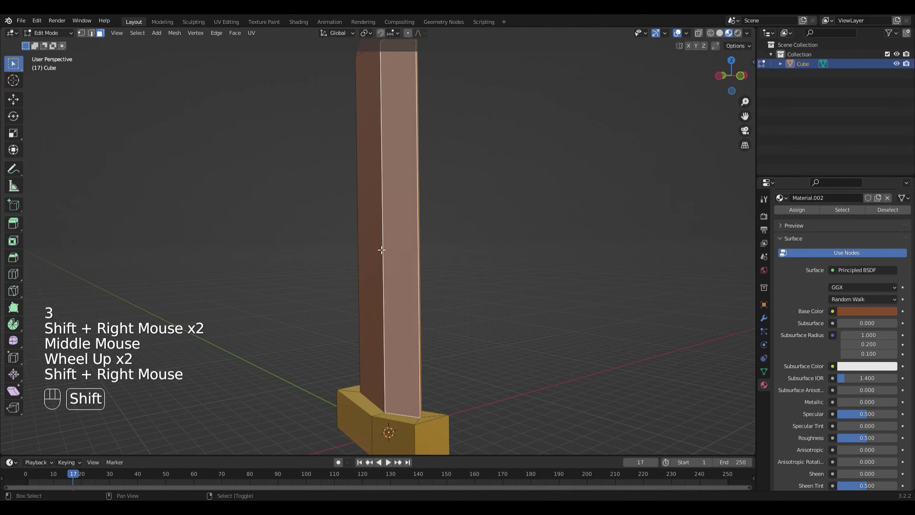
right_click(386, 250, "shift")
middle_click_drag(386, 250, 392, 140)
right_click(392, 140, "shift")
right_click(392, 140, "shift")
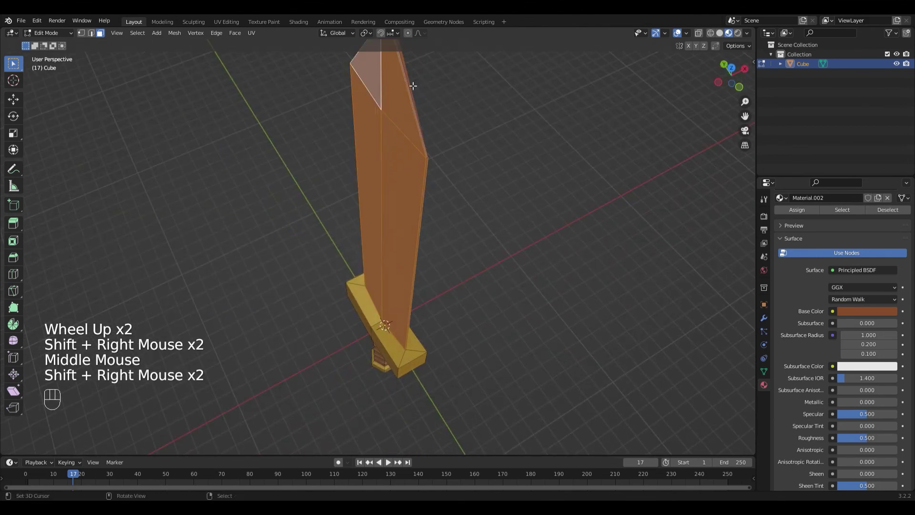
scroll(463, 92, "up", 1)
middle_click_drag(463, 92, 488, 205, "shift")
scroll(271, 136, "up", 1)
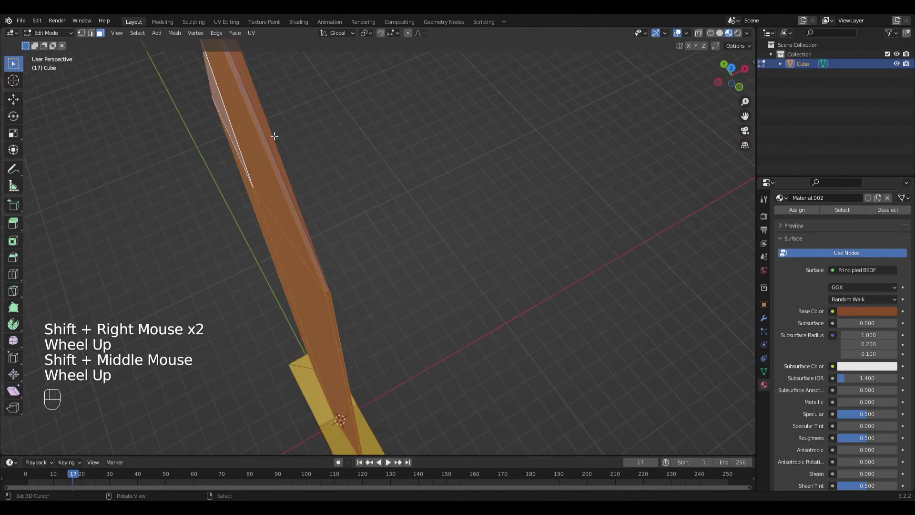
Add the blade's thin edge faces and other side faces to the selection.
right_click(258, 122, "shift")
middle_click_drag(258, 122, 507, 204)
right_click(216, 231, "shift")
right_click(212, 227, "shift")
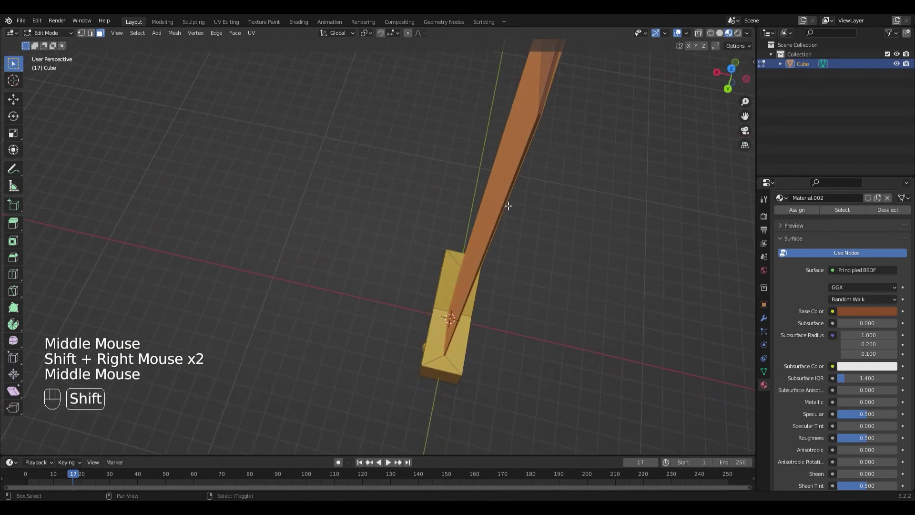
right_click(509, 200, "shift")
right_click(547, 93, "shift")
right_click(547, 92, "shift")
scroll(535, 96, "down", 1)
middle_click_drag(535, 95, 505, 143, "shift")
middle_click_drag(505, 143, 531, 206)
scroll(416, 163, "up", 2)
Add the blade tip faces and tip facet to the selection.
right_click(372, 165, "shift")
right_click(412, 175, "shift")
right_click(384, 167, "shift")
right_click(384, 167, "shift")
scroll(384, 167, "down", 4)
scroll(384, 167, "up", 1)
scroll(531, 256, "up", 2)
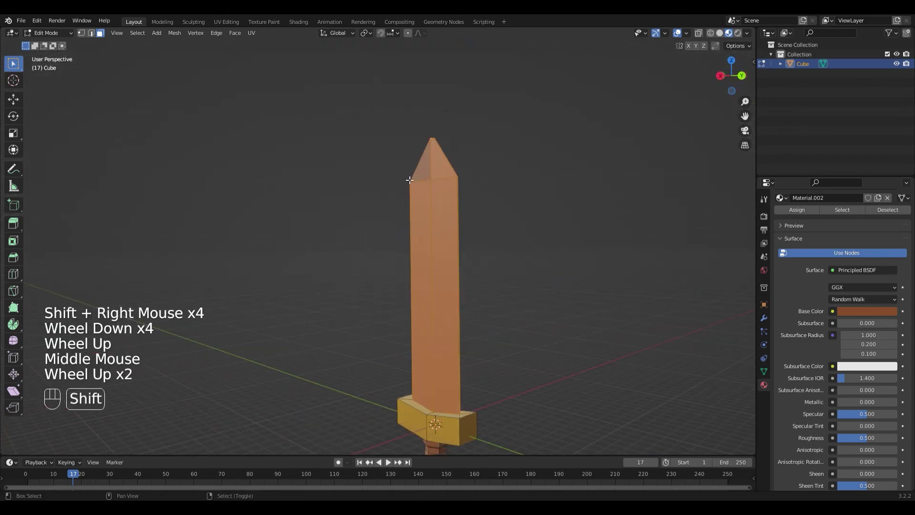
right_click(424, 171, "shift")
scroll(836, 267, "up", 2)
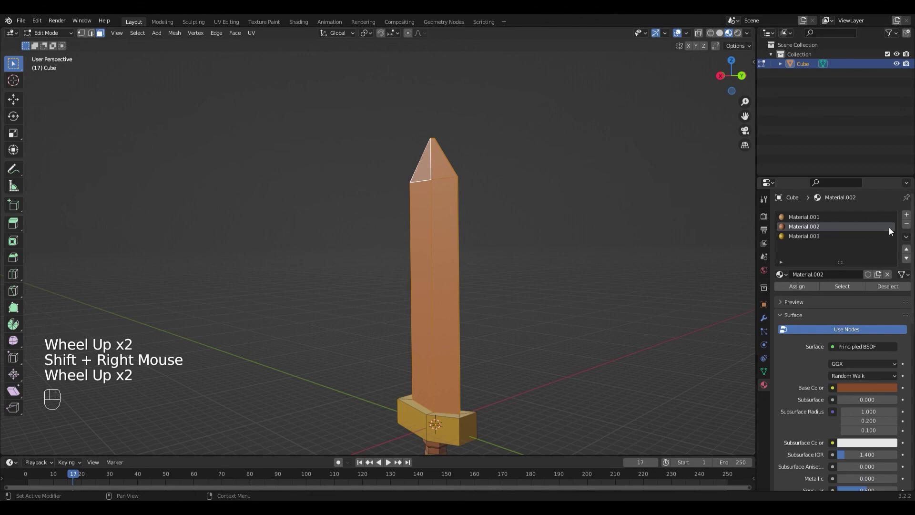
Create a gray Material.004 and assign it to the selected blade faces.
left_click(906, 214)
left_click(813, 274)
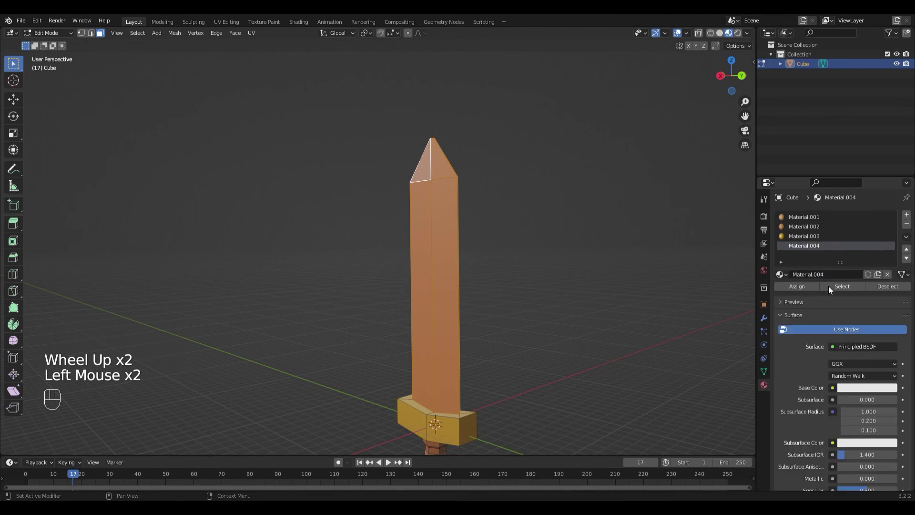
left_click(877, 386)
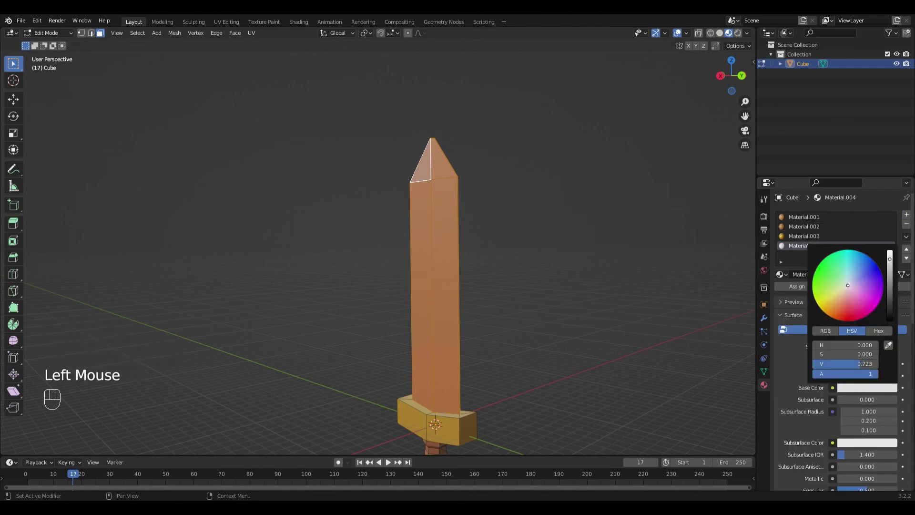
left_click_drag(858, 363, 830, 364)
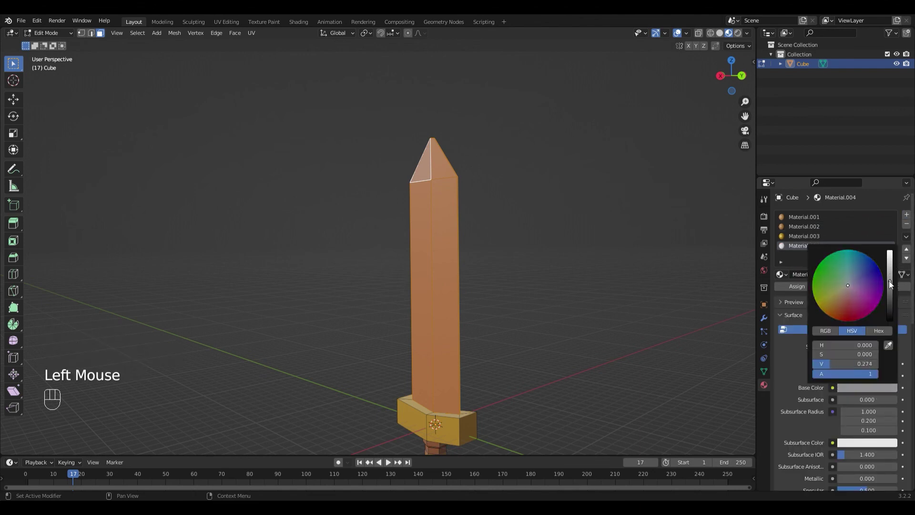
left_click(788, 286)
scroll(572, 303, "down", 2)
Clear the face selection and return to Object Mode.
right_click(496, 300)
scroll(494, 298, "up", 2)
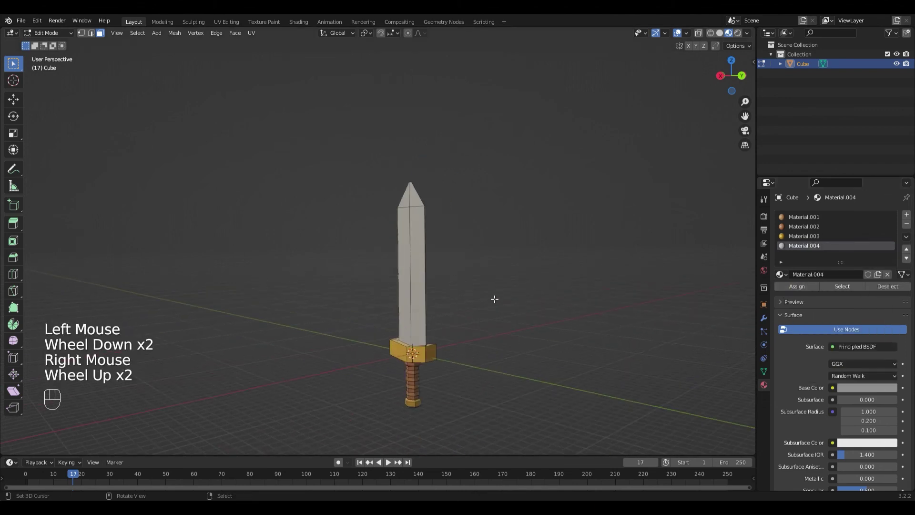
key("Tab")
scroll(478, 298, "down", 2)
middle_click_drag(479, 298, 426, 170)
Deselect the sword and zoom in on the gray blade, gold guard and brown grip.
right_click(484, 301)
scroll(432, 310, "up", 2)
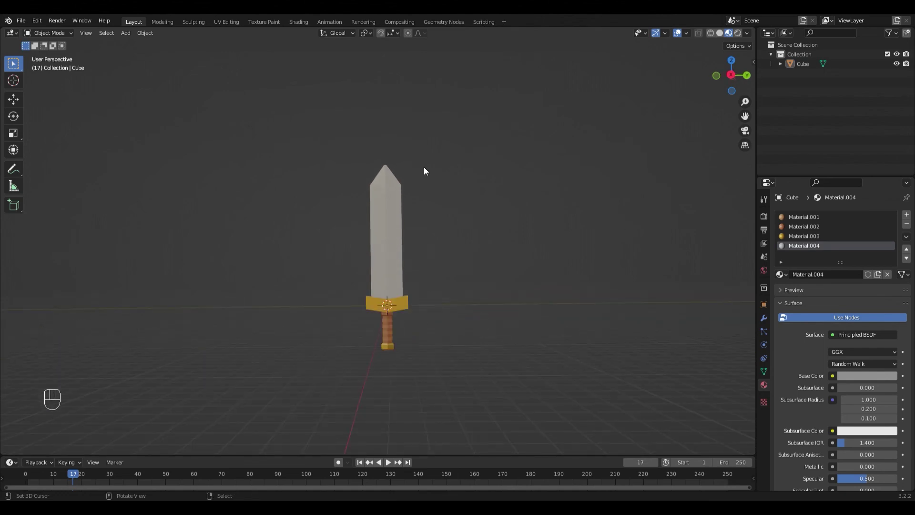